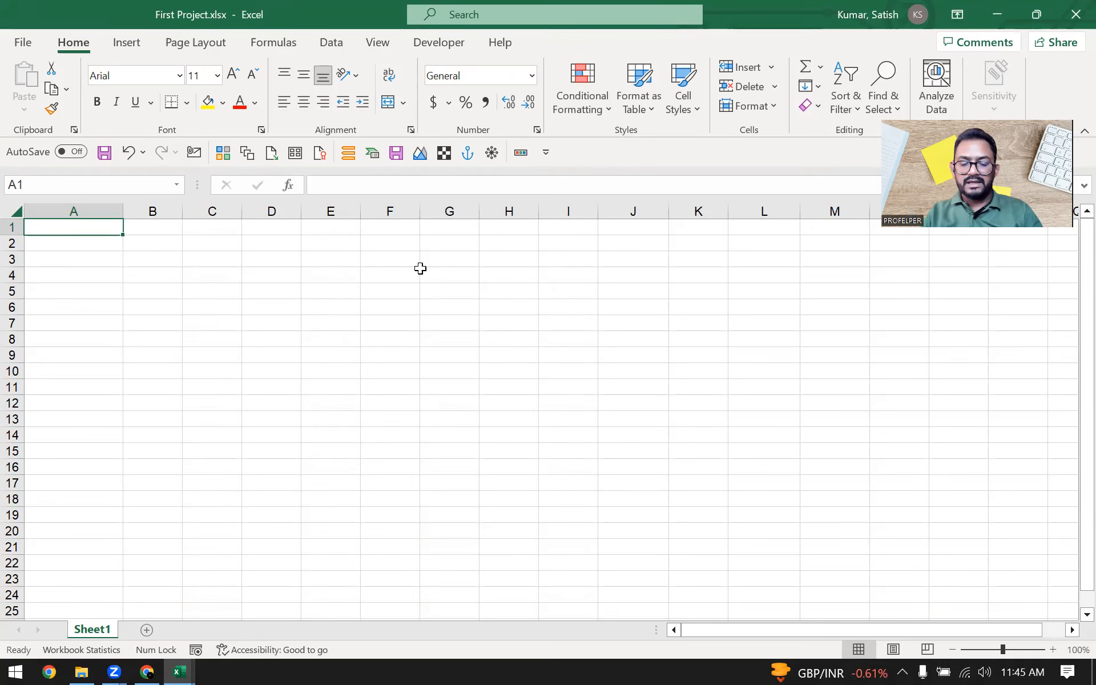
Step: Enter the company title "Profelper Tech Pvt Ltd" in cell A1
type("ProfelperP")
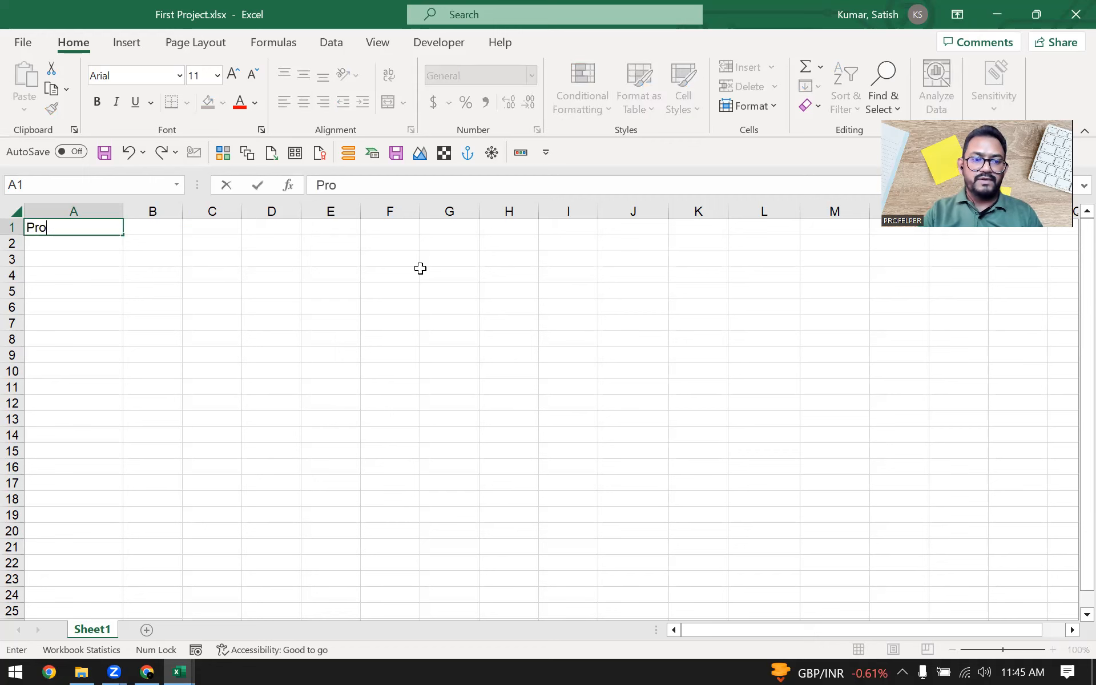
key("BackSpace")
type("Tech pvt")
key("BackSpace")
key("BackSpace")
key("BackSpace")
type("Pvt Ltd")
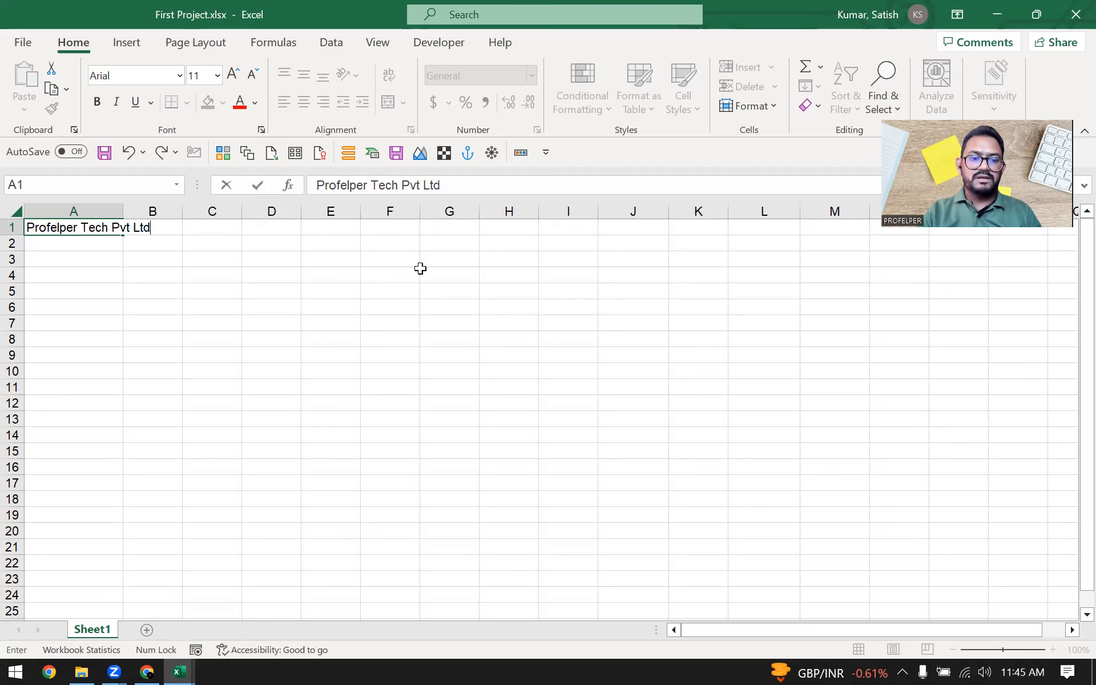
key("Return")
Step: Add the label "Division:" in A2 with the value "Memory Cards" in B2
type("Division:")
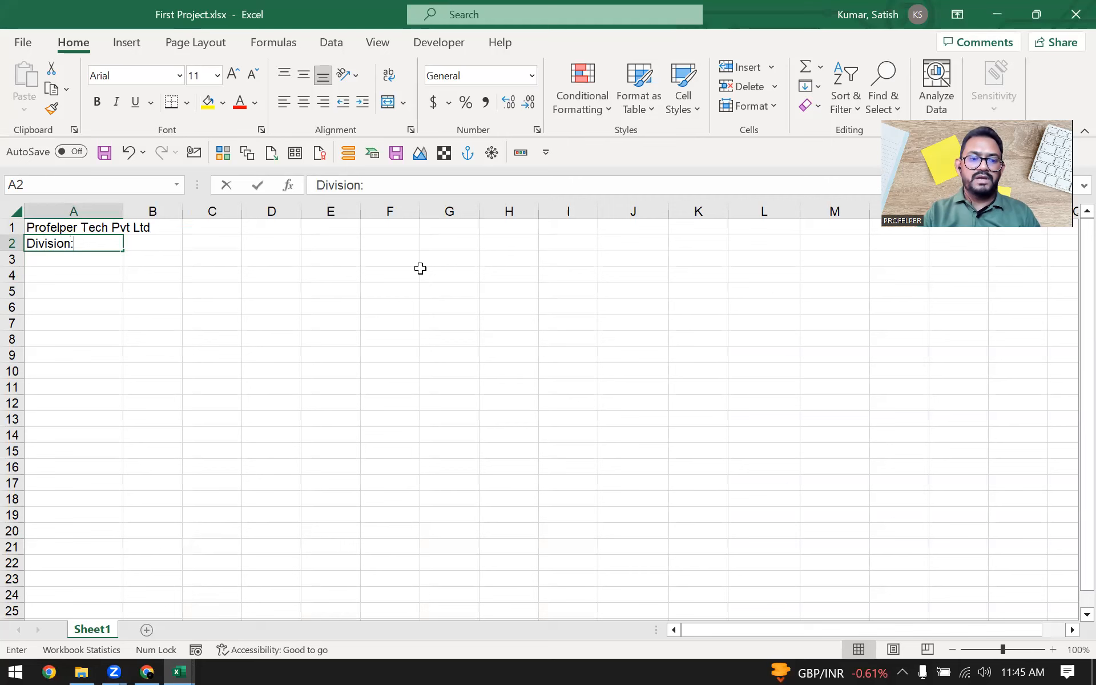
key("Tab")
type("Memor")
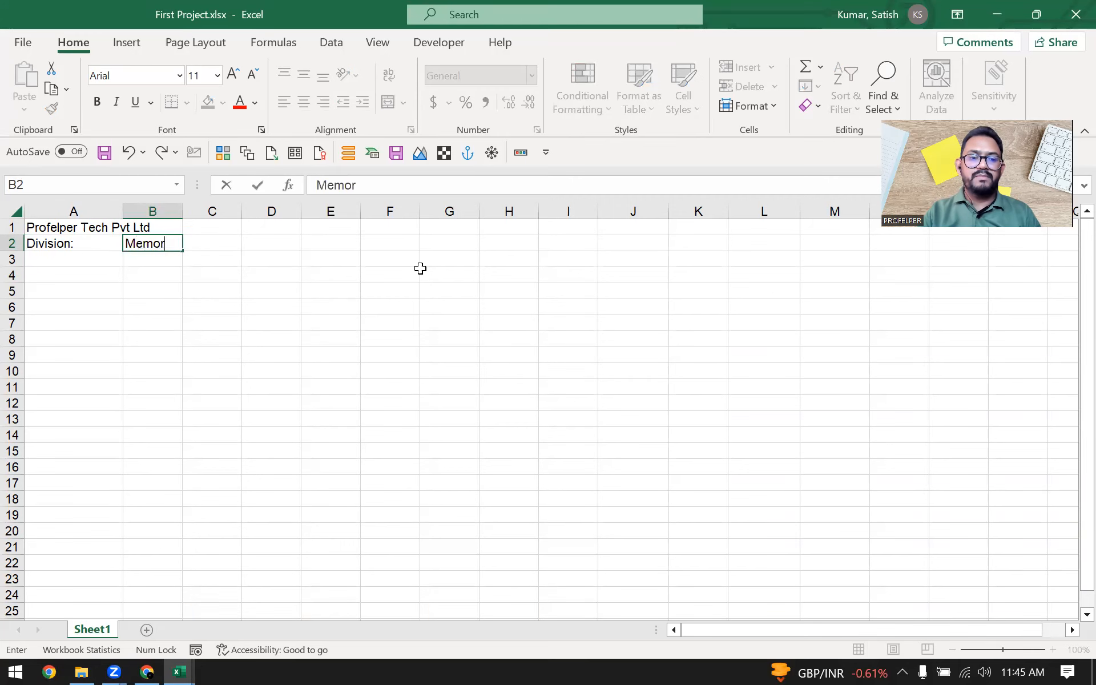
type("y Cards")
key("Return")
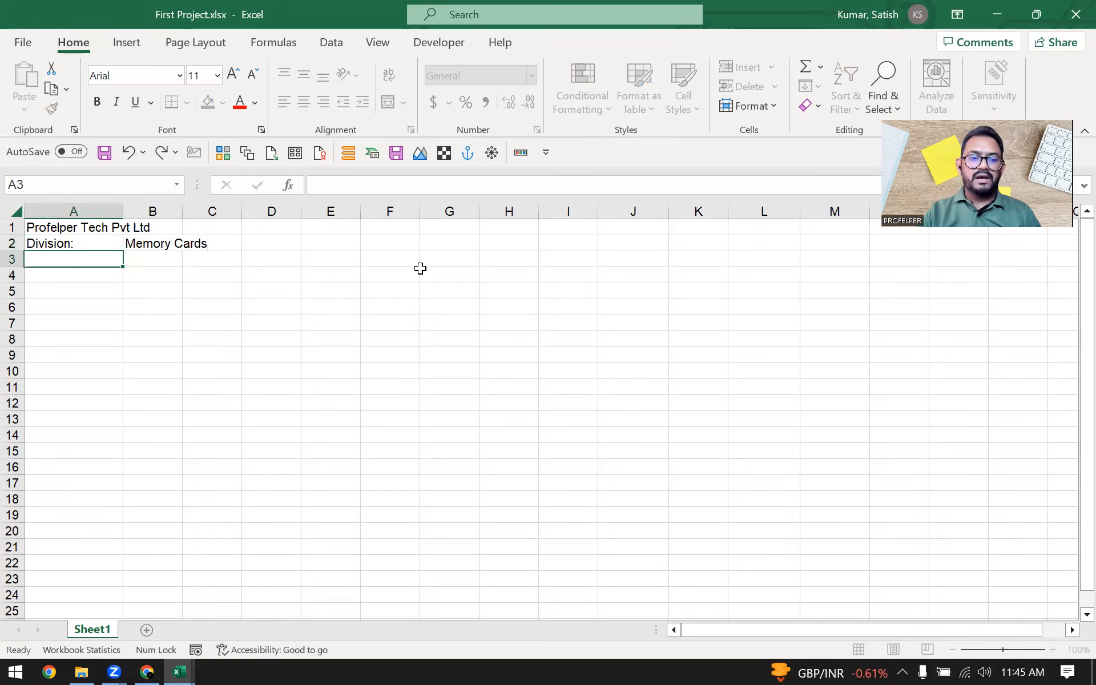
Step: Add the label "Report:" in A3 with the value "Monthly Sales Report" in B3
type("Report:")
key("Tab")
type("Monthly Sales Report")
key("Tab")
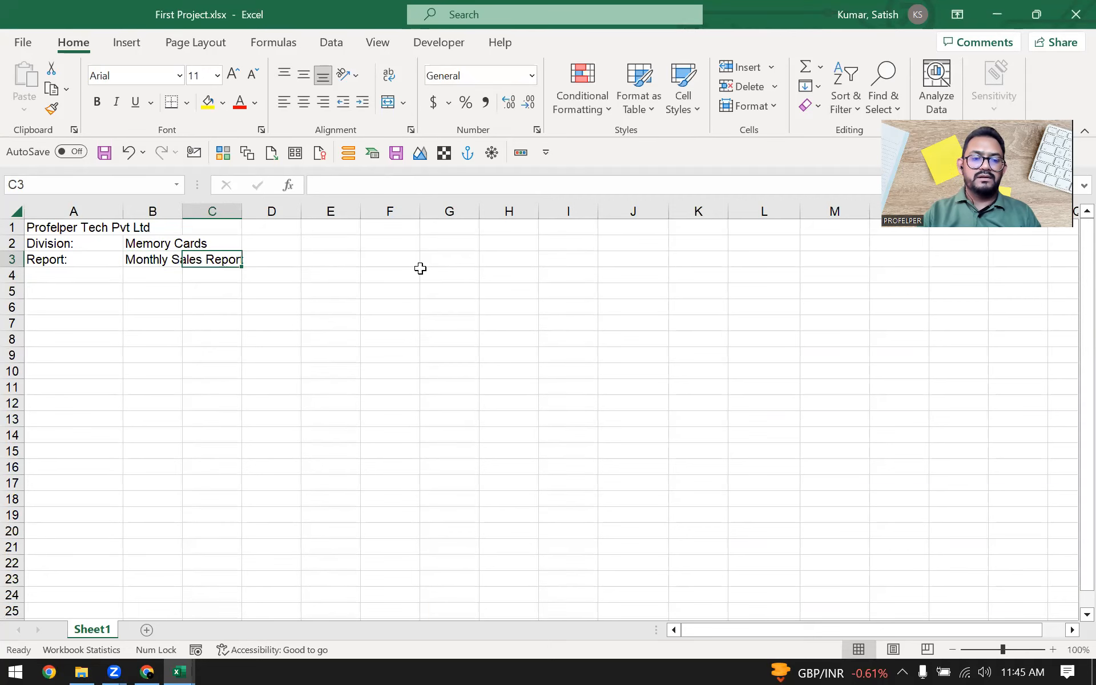
key("Return")
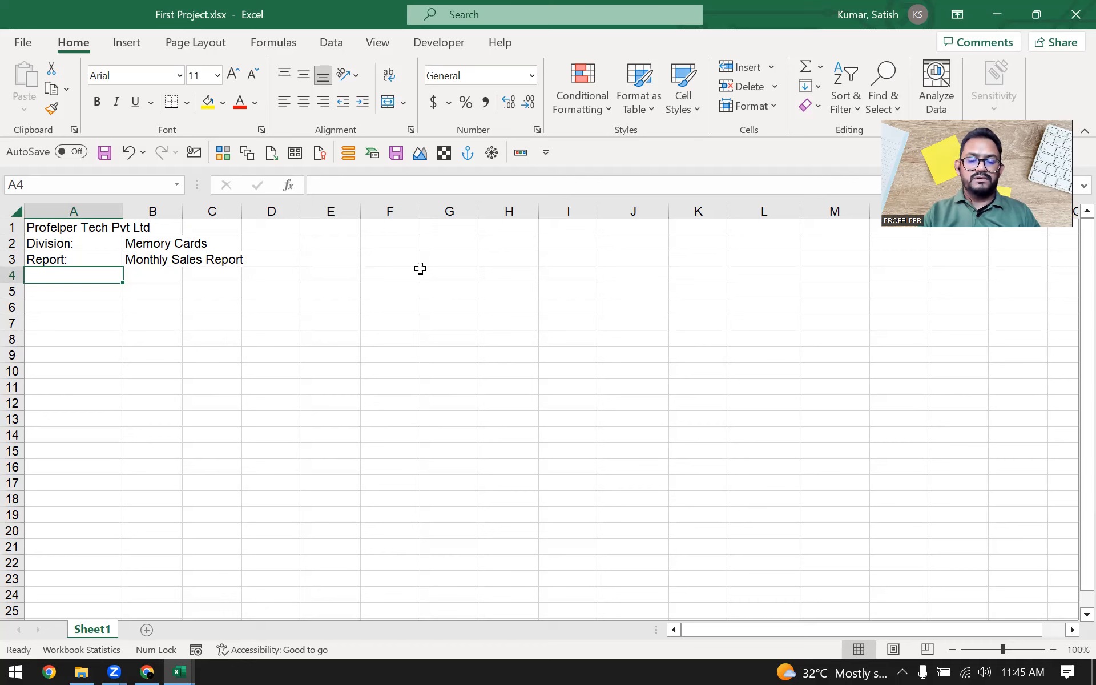
Step: Add the label "Category:" in A4 with the value "Standard" in B4
type("Categr")
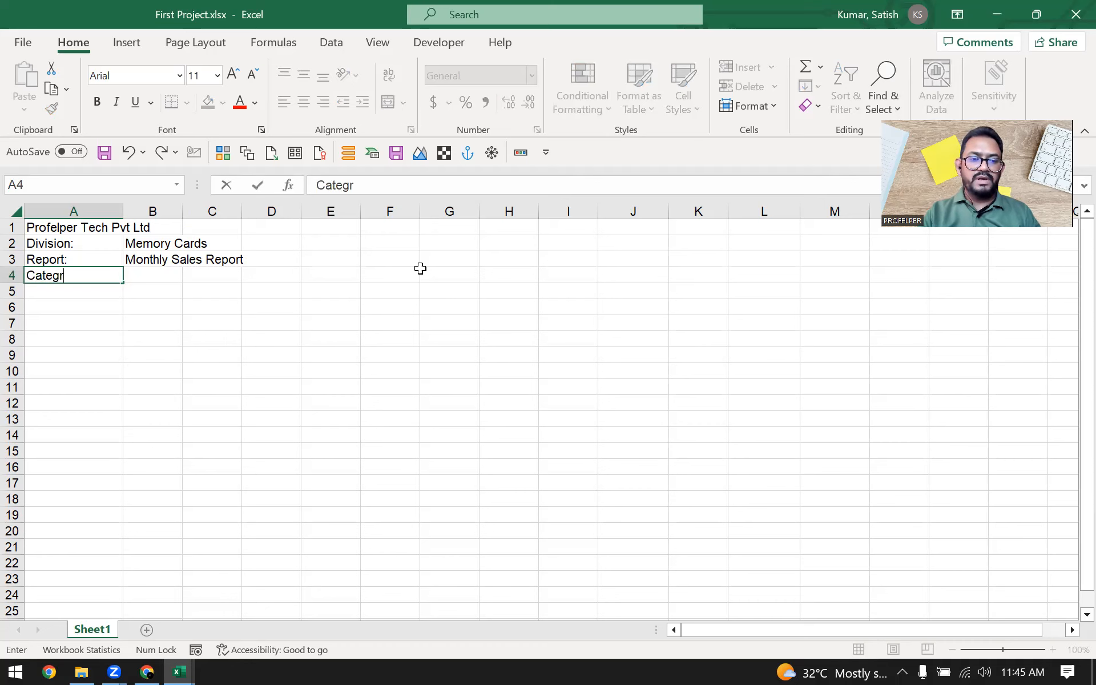
key("BackSpace")
type("ory:")
key("Tab")
type("Standard")
key("Tab")
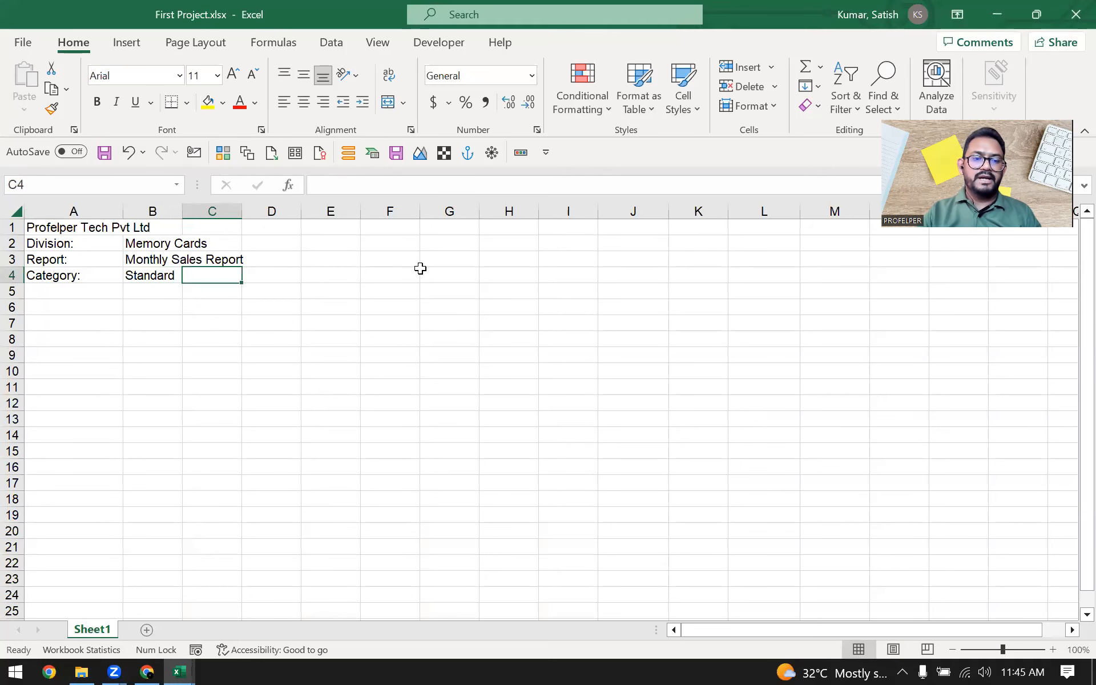
Step: Add the label "Year:" in K4 with the value 2022 in L4
key("Left")
key("Right")
key("Right")
key("Right")
key("Right")
key("Right")
key("Right")
key("Right")
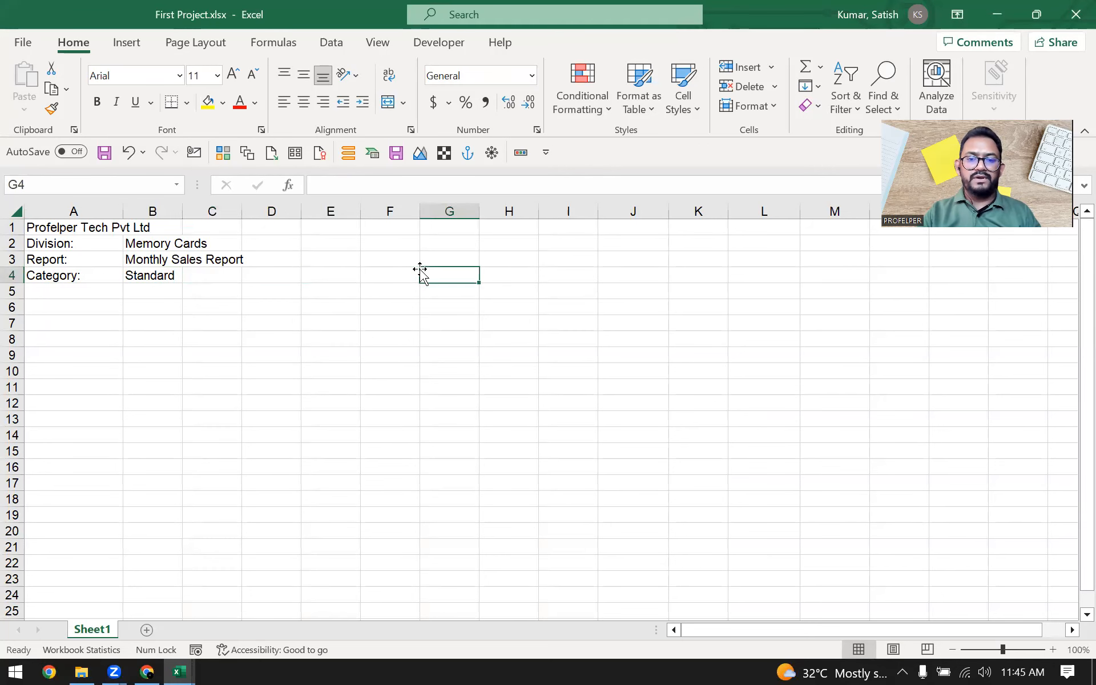
key("Right")
key("Right")
type("Year")
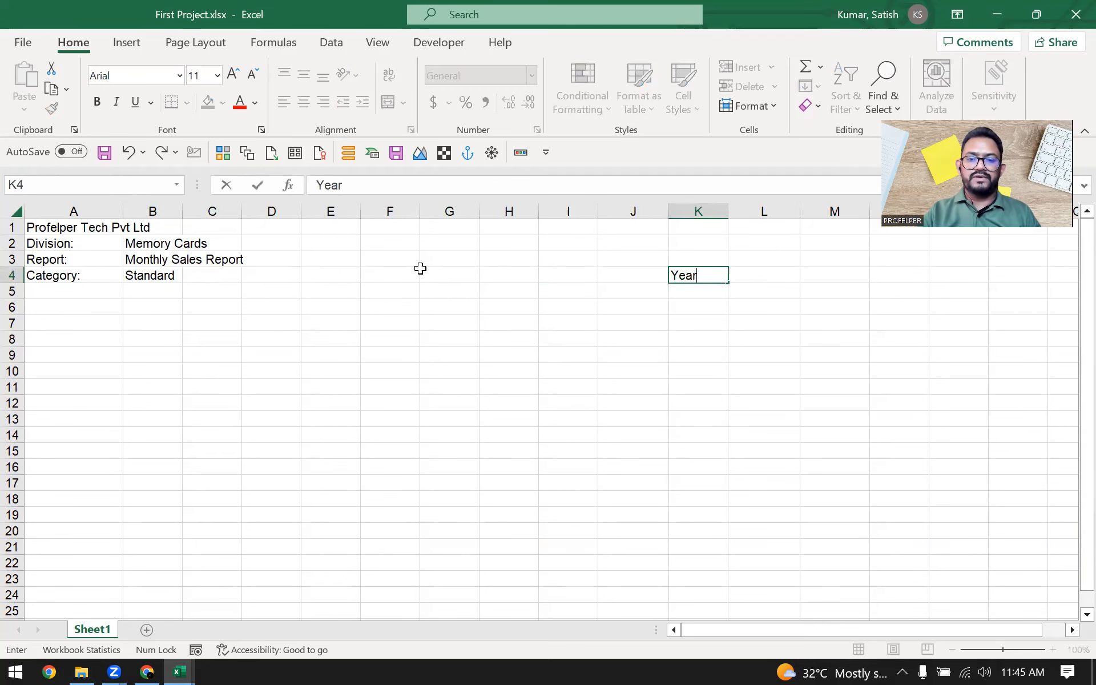
key("Tab")
key("Left")
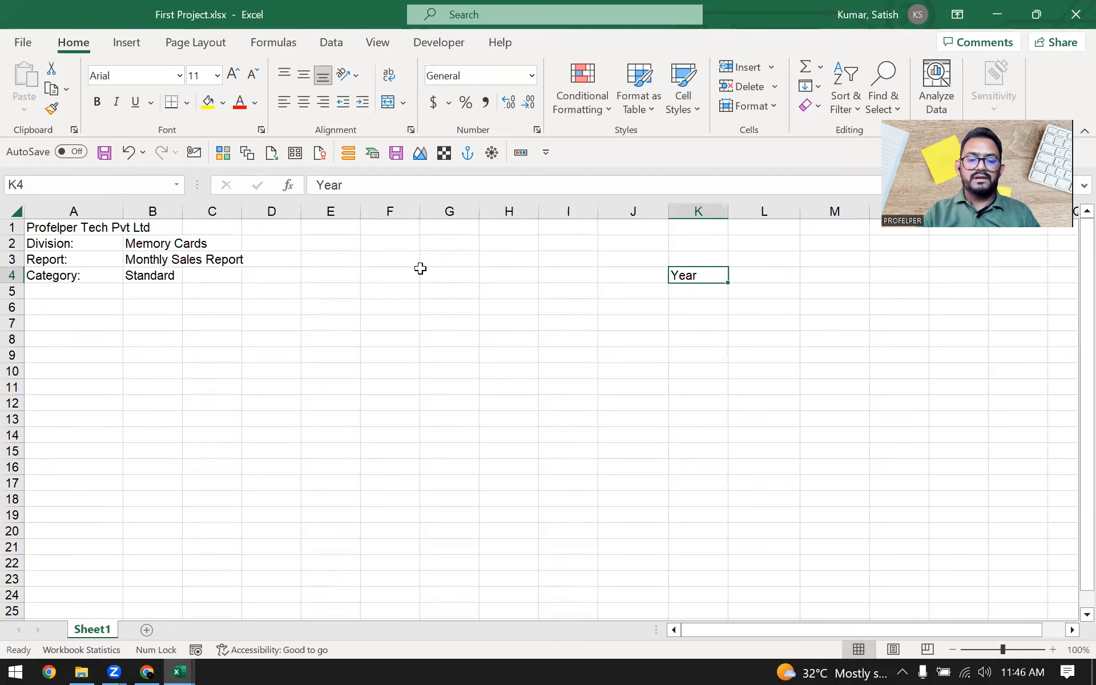
key("F2")
type(":")
key("Tab")
type("2022")
key("Return")
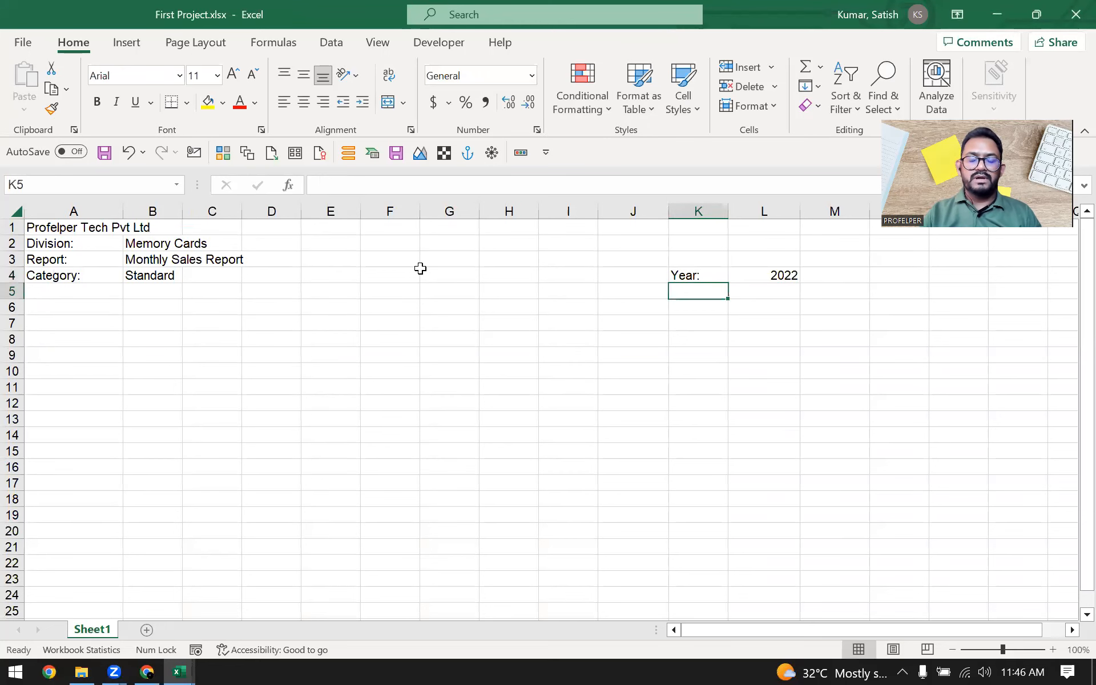
Step: Start the header row with "Products" in A5 and "January" in B5
key("Home")
type("Produc")
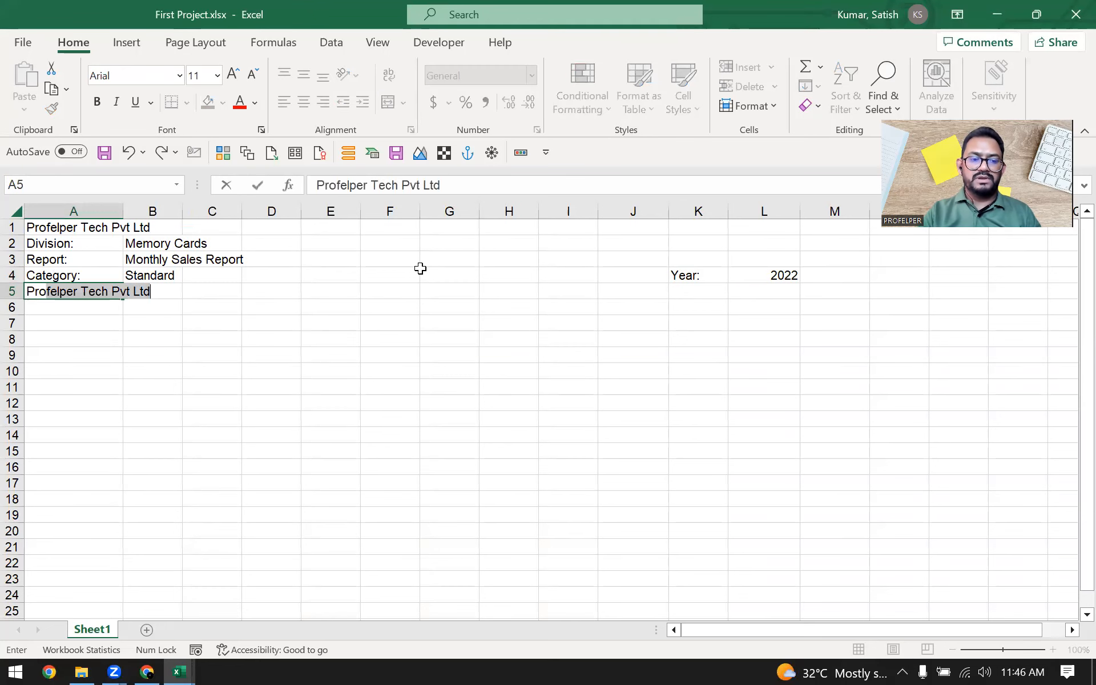
type("ts")
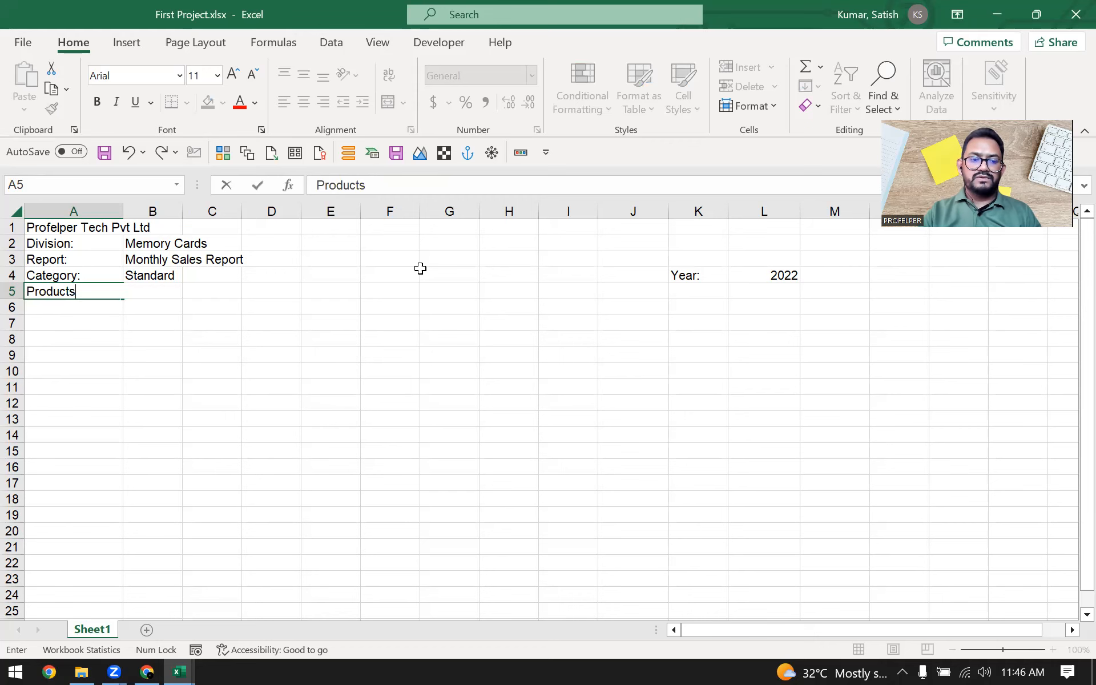
key("Tab")
type("Jana")
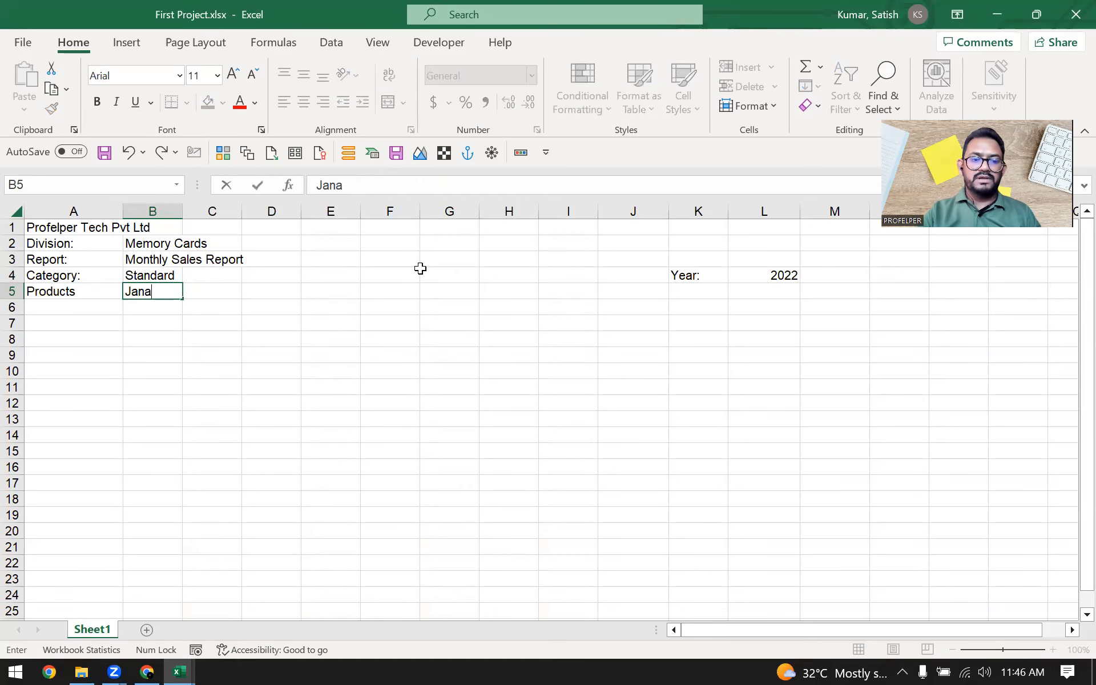
key("BackSpace")
type("uary")
key("Tab")
Step: Enter the column headings "February" in C5 and "March" in D5
type("Februaer")
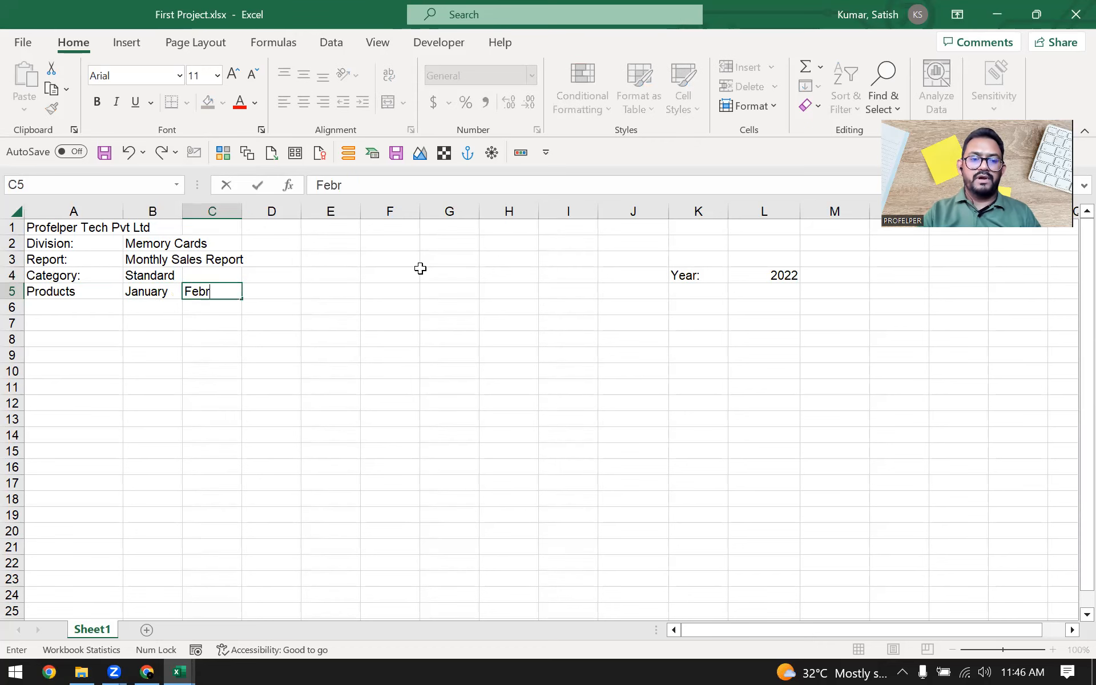
key("BackSpace")
key("BackSpace")
type("ry")
key("Tab")
type("Marc")
key("BackSpace")
key("BackSpace")
key("BackSpace")
type("arch")
key("Tab")
Step: Continue the month headings in row 5 with April, May, June, July and August in E5 to I5
type("April")
key("Tab")
type("May")
key("Tab")
type("June")
key("Tab")
type("July")
key("Tab")
type("August")
key("Tab")
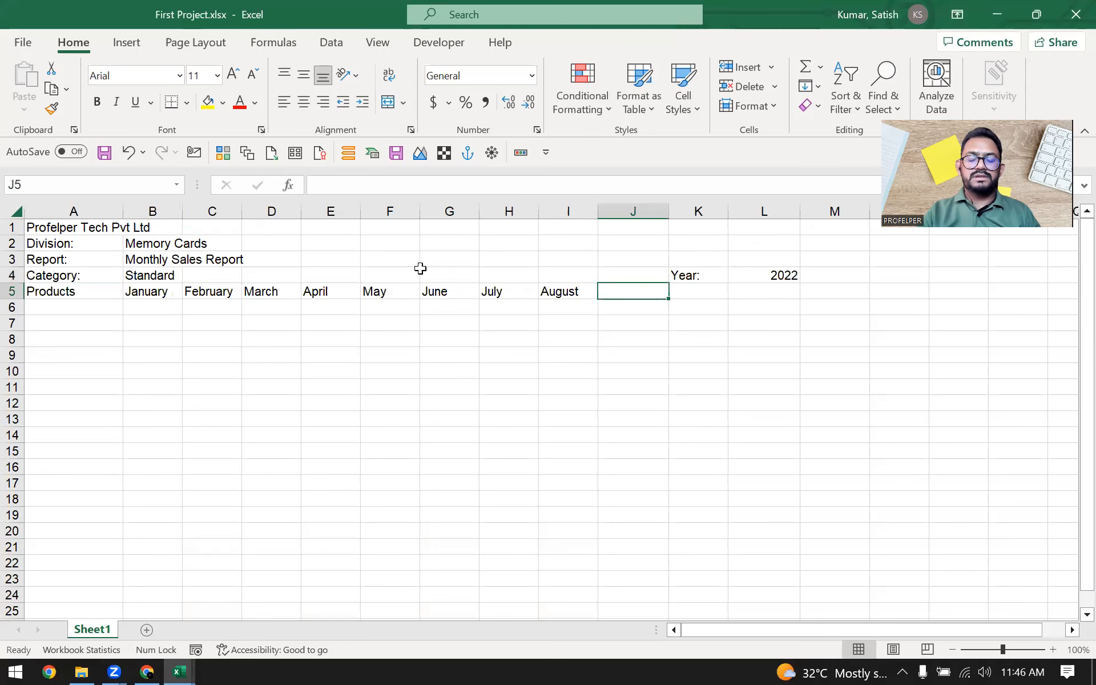
Step: Complete the month headings in row 5 with September, October, November and December in J5 to M5
type("September")
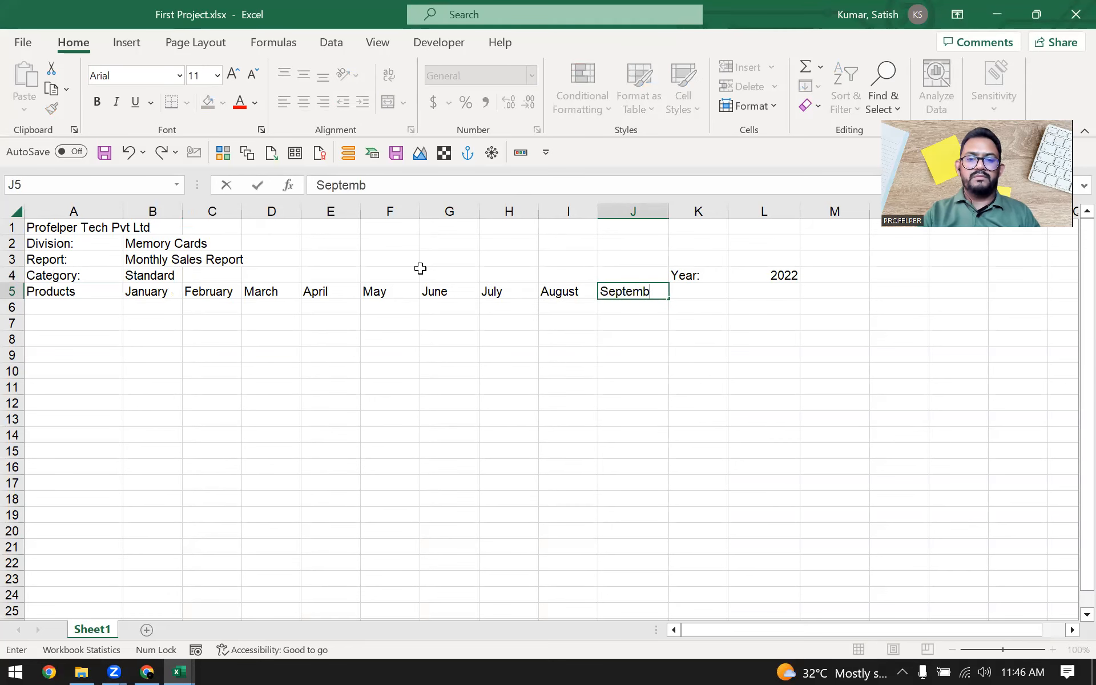
key("Tab")
type("October")
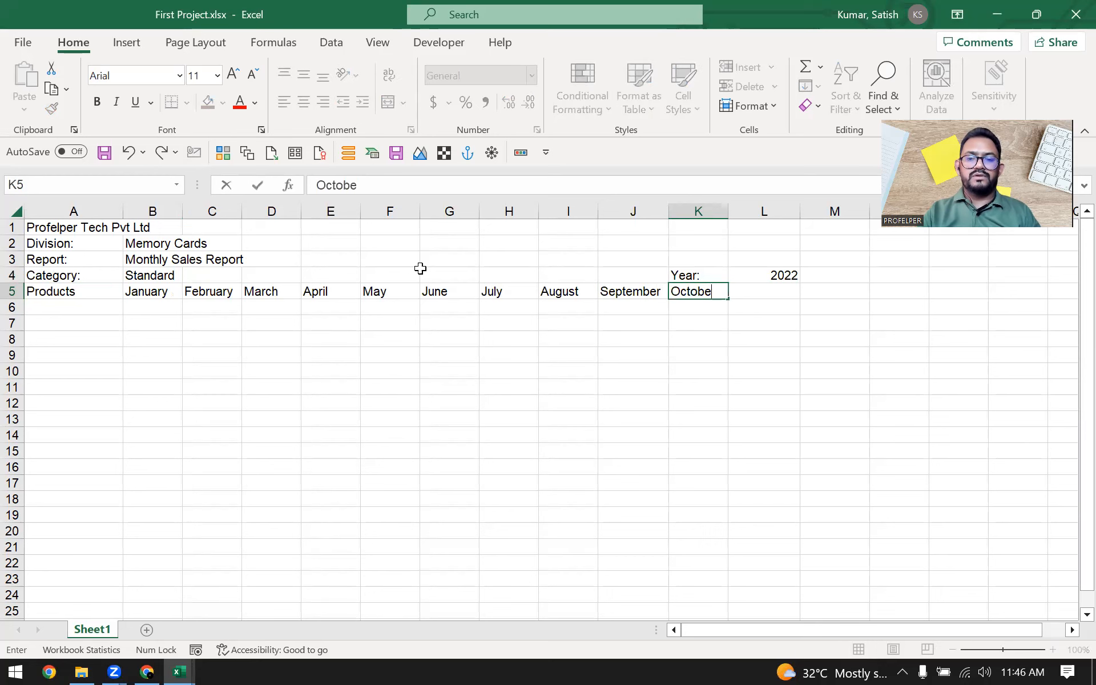
key("Tab")
type("November")
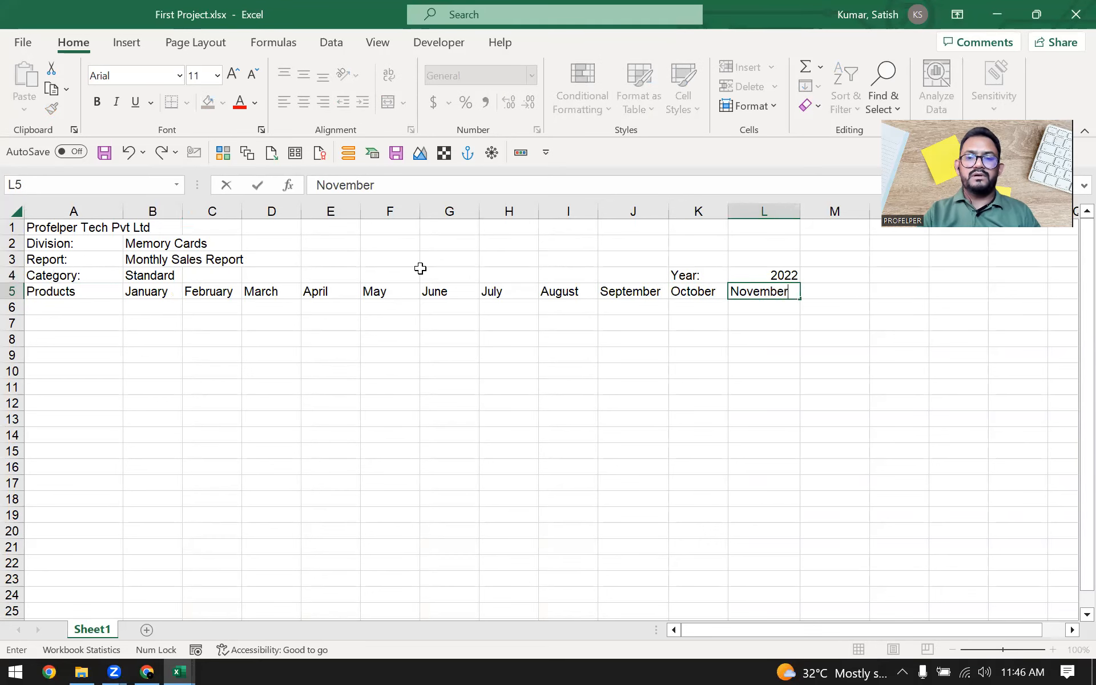
key("Tab")
type("Dece")
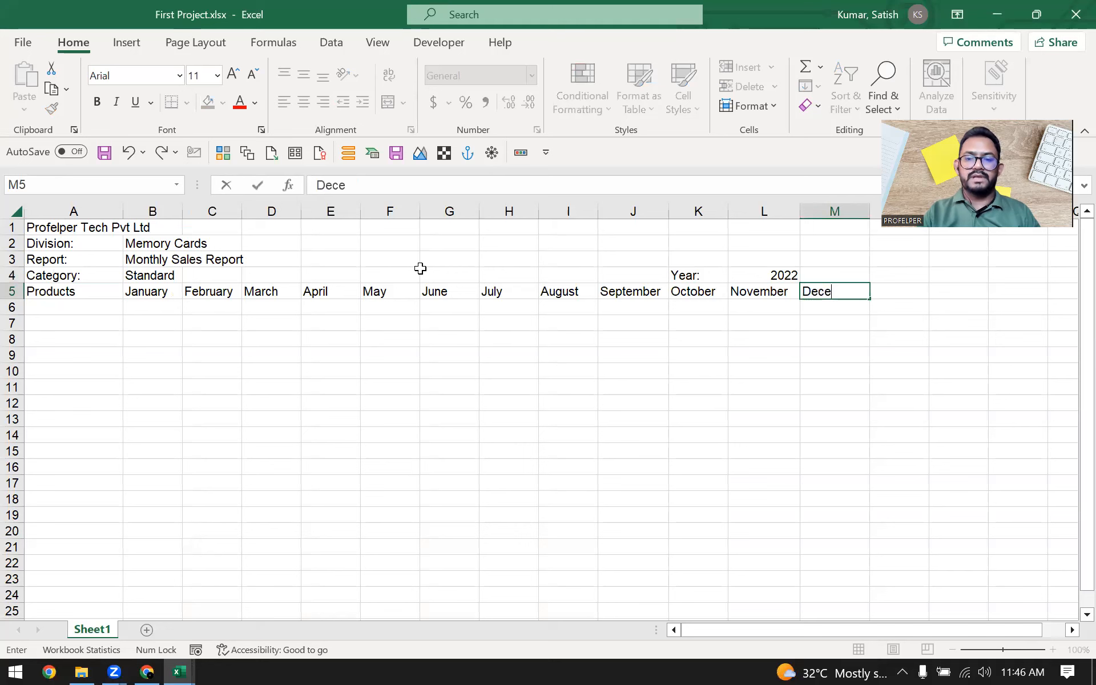
type("mber")
key("Tab")
key("Left")
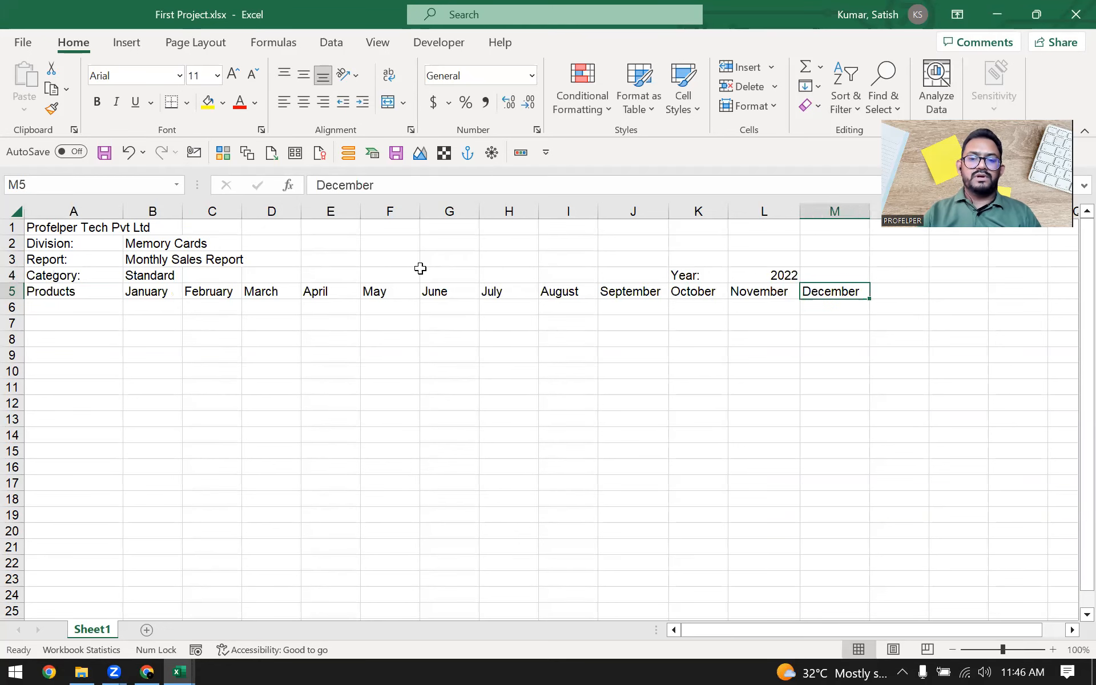
key("Home")
key("ctrl+shift+Right")
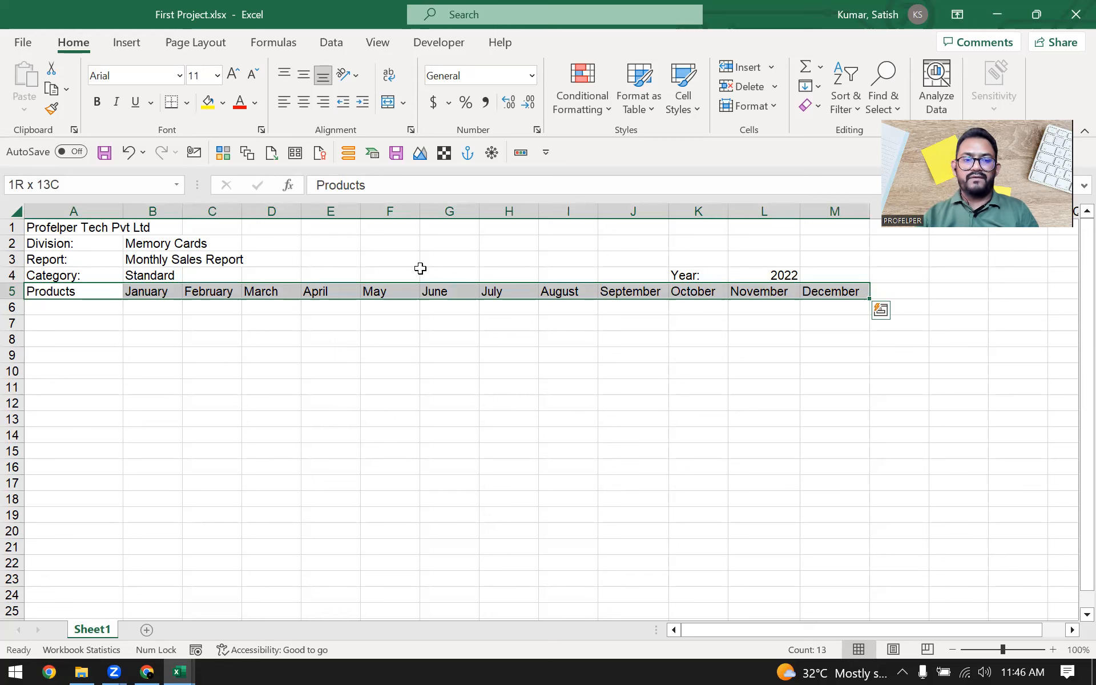
key("ctrl+shift+Left")
key("ctrl+shift+Right")
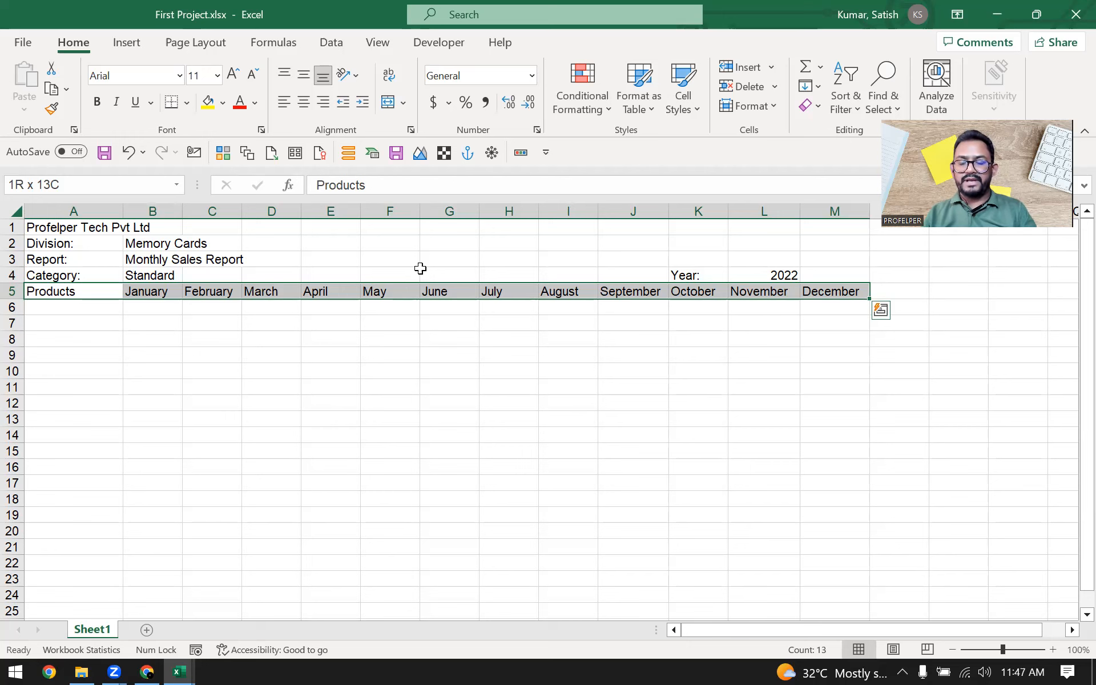
key("Down")
key("Down")
key("Up")
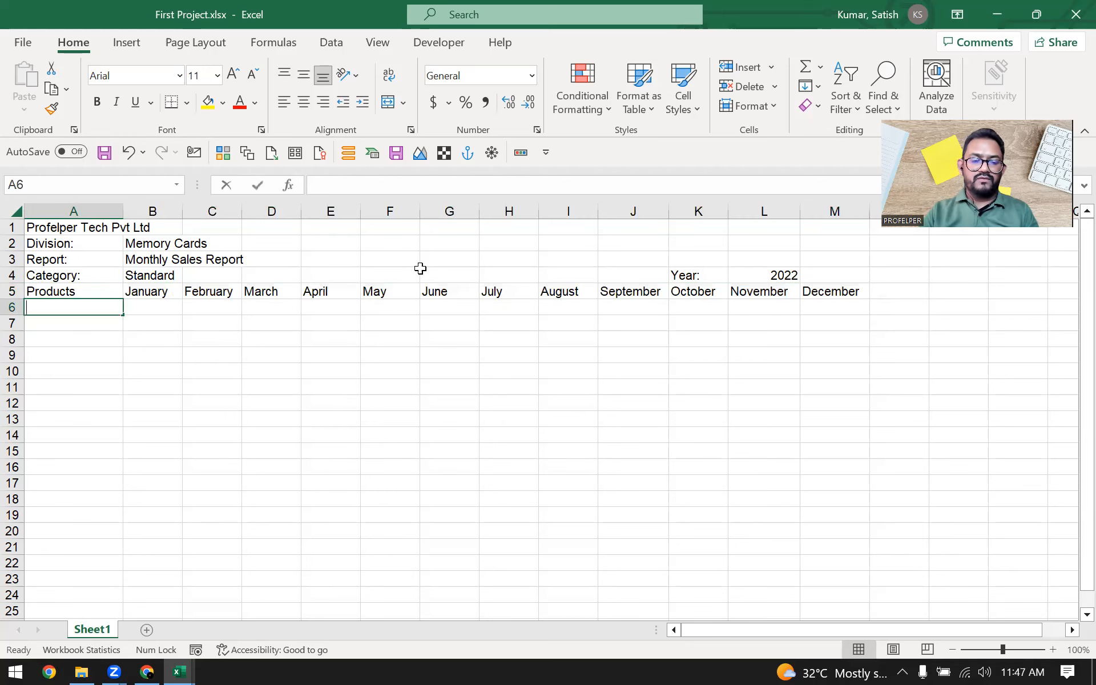
key("Up")
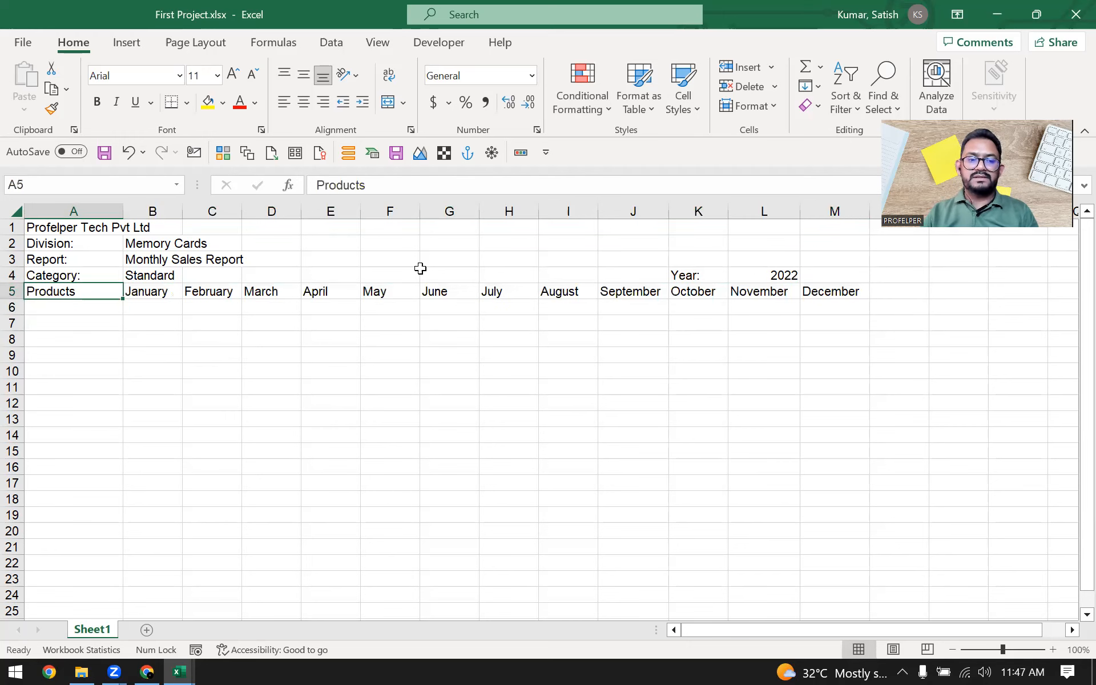
key("ctrl+space")
key("Down")
key("Up")
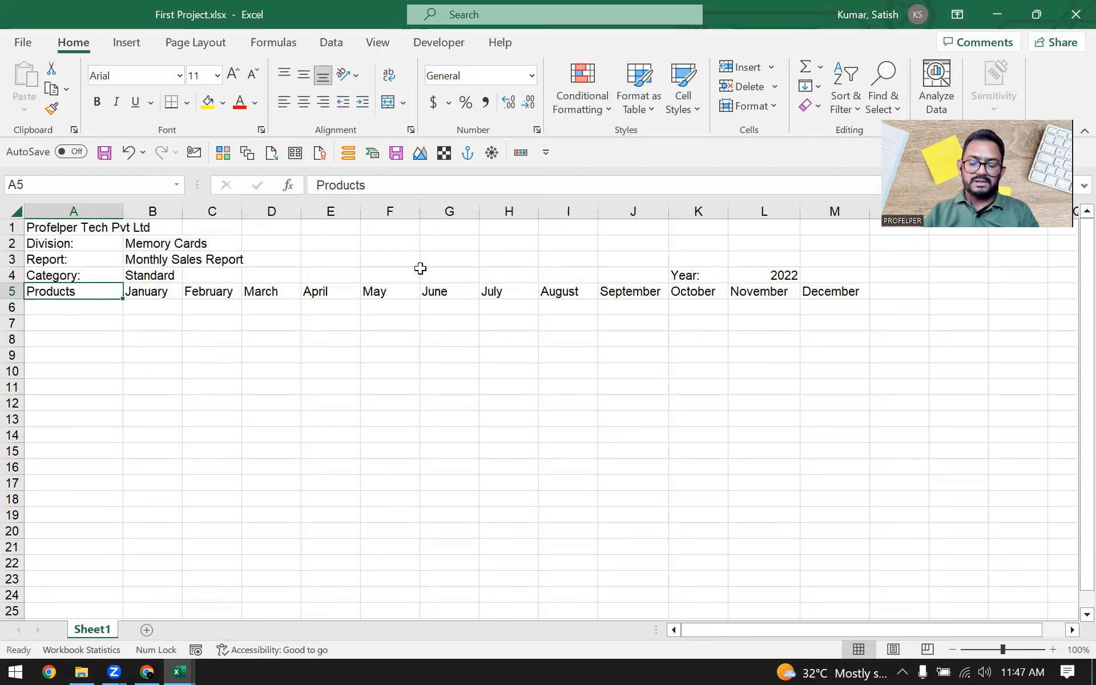
Step: Enter the first product name, "MacroSD 28G", in cell A6 under the Products heading
key("Down")
key("Right")
key("Left")
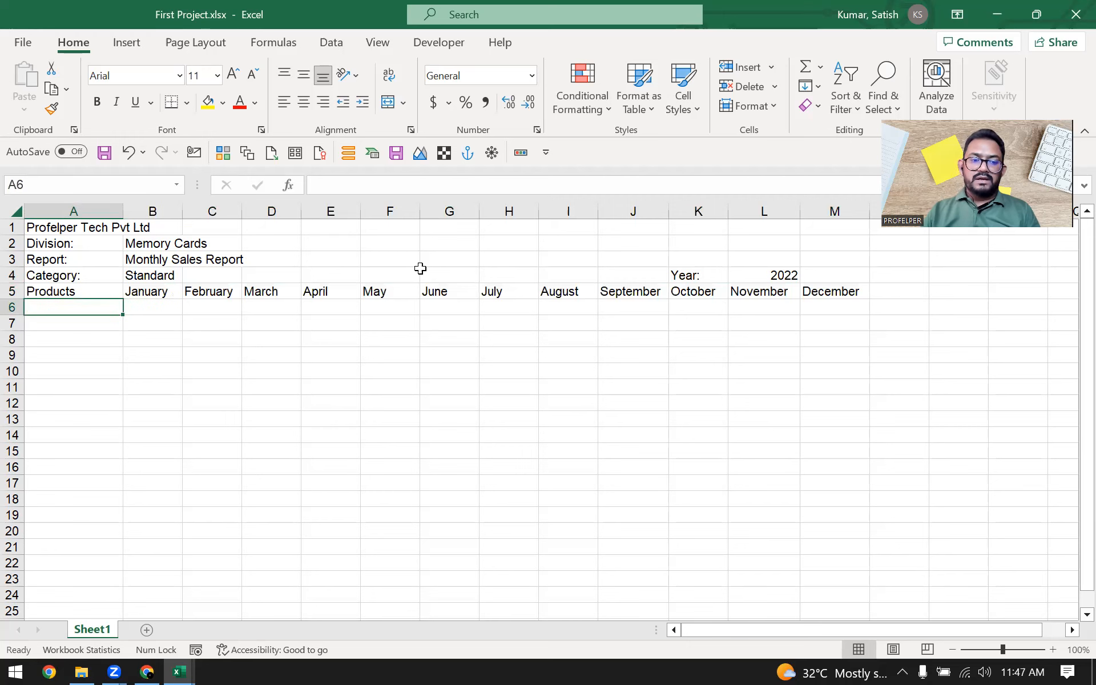
type("Macr")
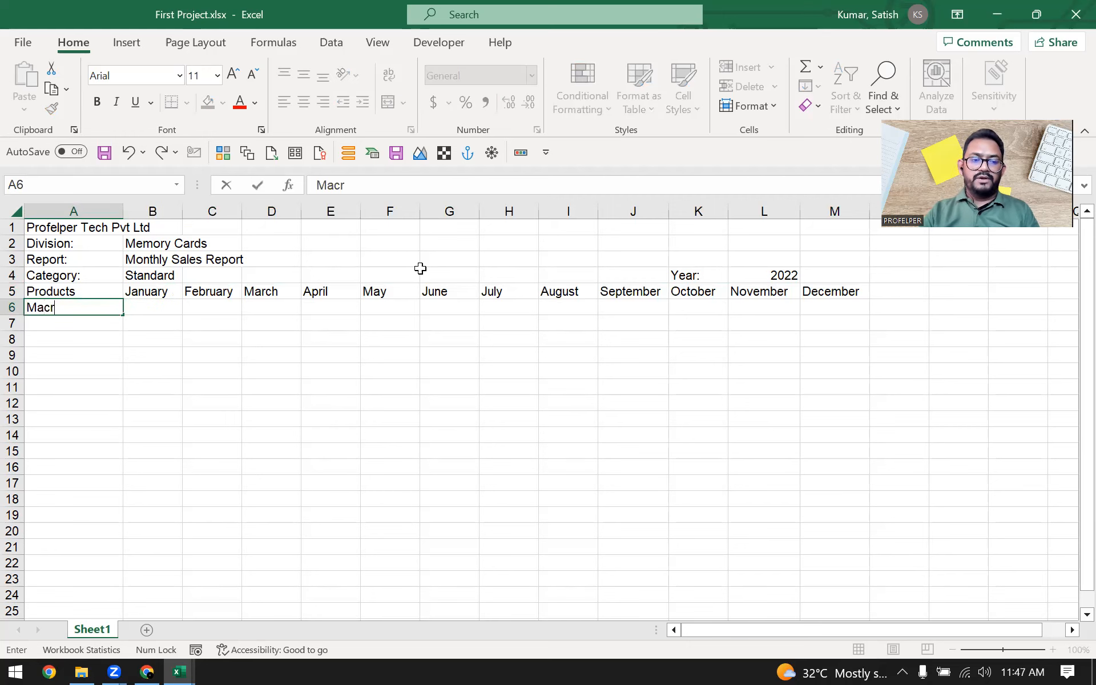
type("oSd")
key("BackSpace")
type("D")
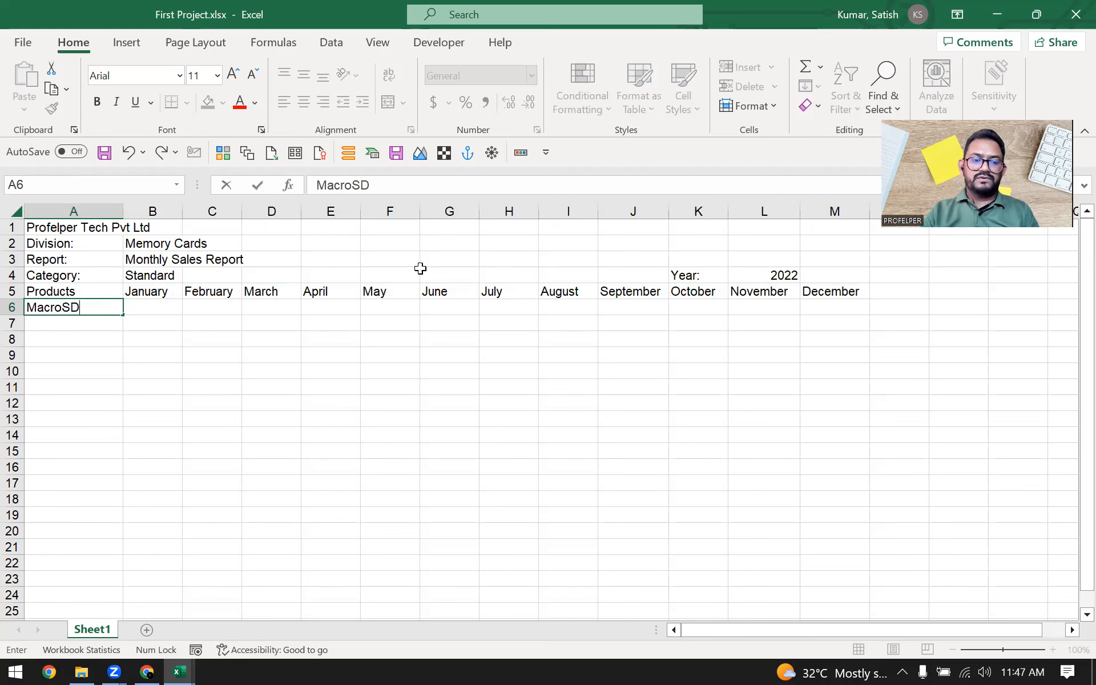
type(" 28G")
key("Return")
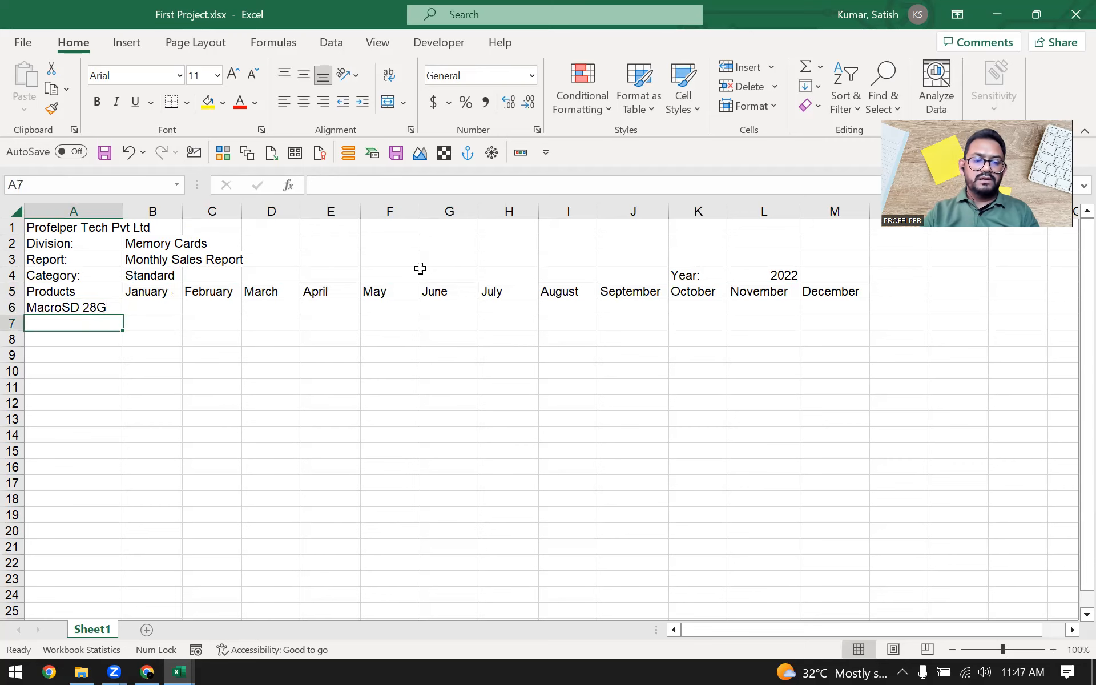
Step: Fill the product name from A6 down into A7 and change it to "MacroSD 64G"
key("ctrl+d")
key("F2")
key("Left")
key("BackSpace")
key("BackSpace")
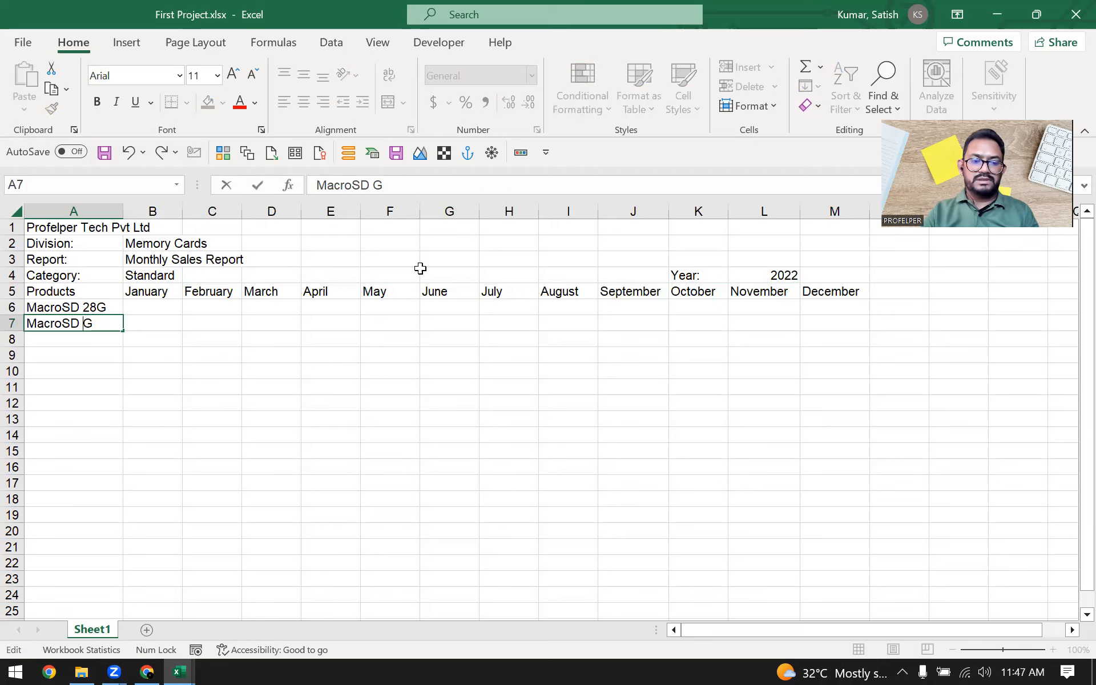
type("64")
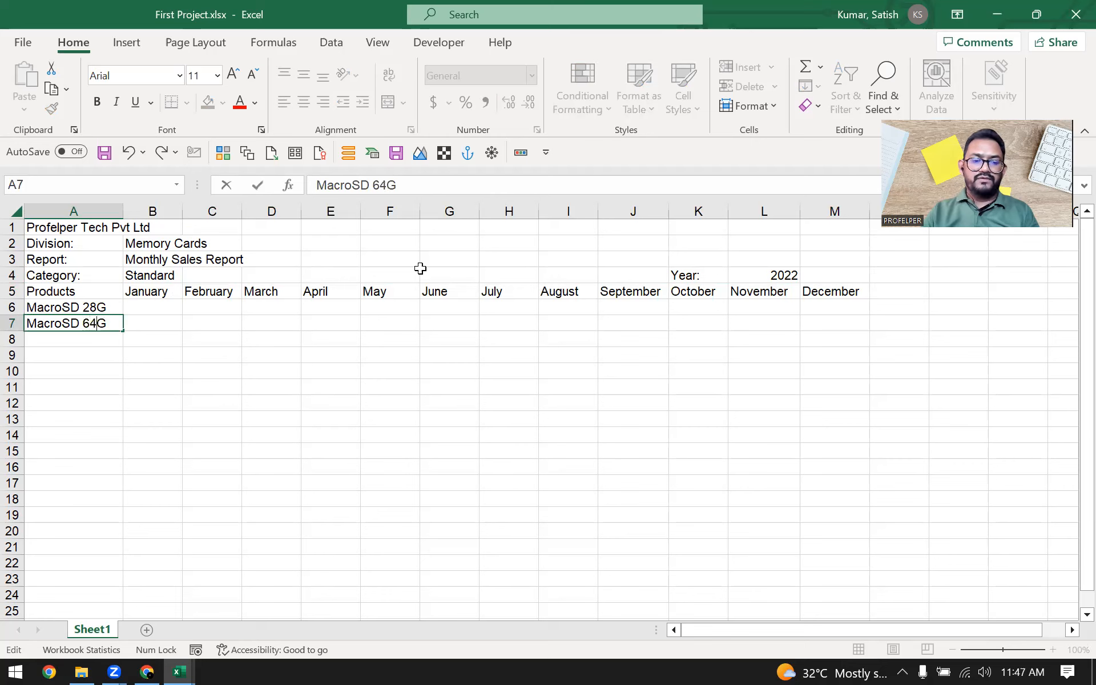
key("Return")
Step: Fill the product name from A7 down into A8 and change it to "MacroSD 128G"
type("d")
key("Escape")
key("ctrl+d")
key("F2")
key("Left")
key("BackSpace")
key("BackSpace")
type("128")
key("Return")
Step: Fill the product name from A8 down into A9 and change it to "MacroSD 256G"
key("ctrl+d")
key("F2")
key("Left")
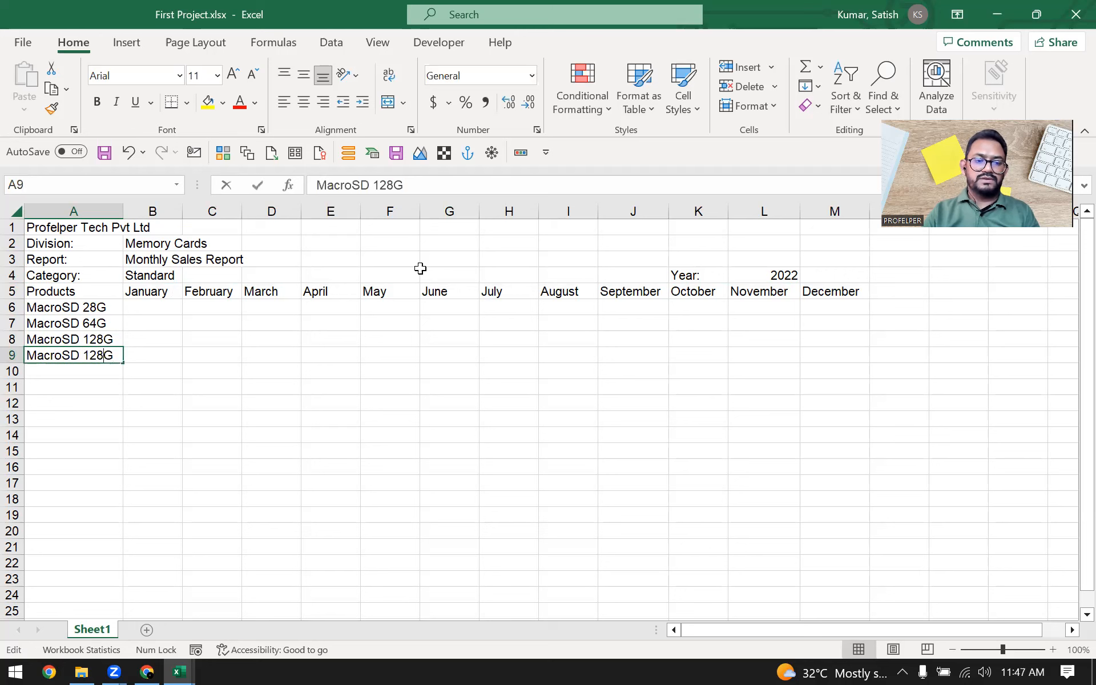
key("BackSpace")
key("BackSpace")
key("BackSpace")
type("256")
key("Return")
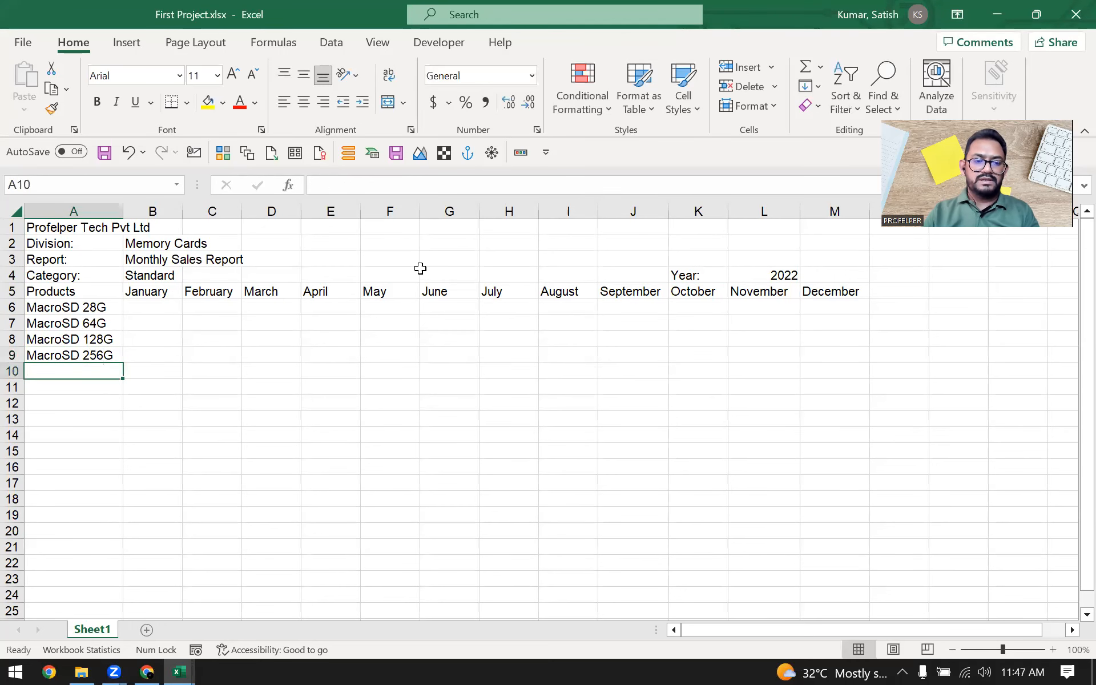
Step: Fill the product name from A9 down into A10 and change it to "MacroSD 524G"
key("ctrl+d")
key("F2")
key("Left")
key("BackSpace")
key("BackSpace")
key("BackSpace")
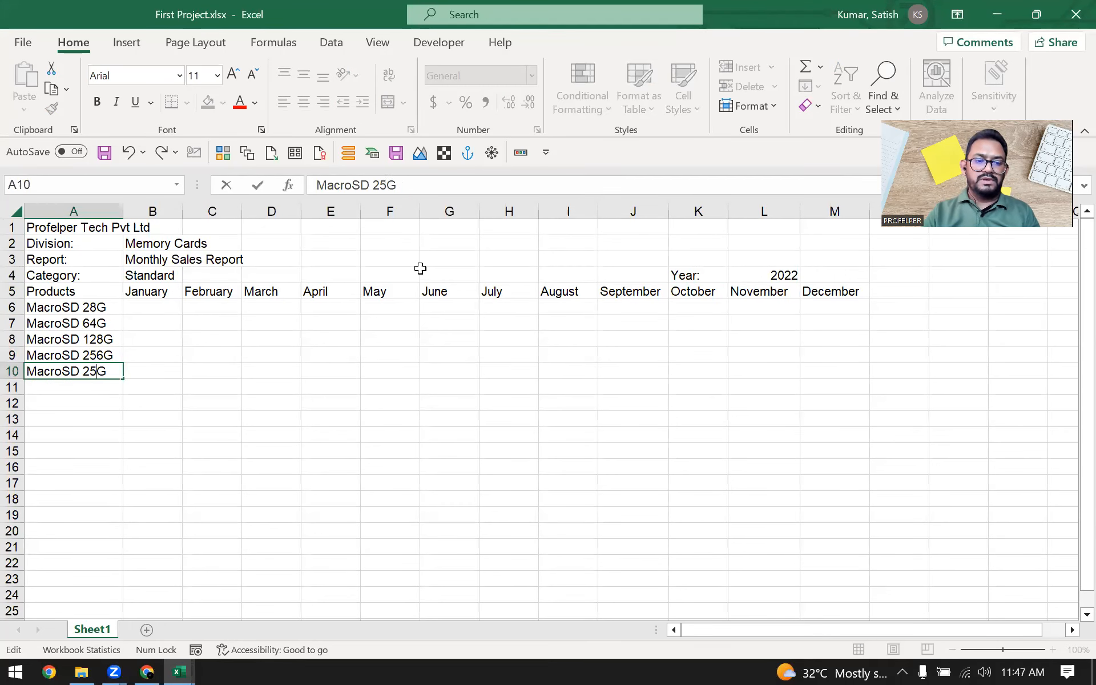
type("524")
key("Return")
Step: Fill the product name from A10 down into A11 and change it to "MacroSD 1024G"
key("ctrl+d")
key("F2")
key("Left")
key("BackSpace")
key("BackSpace")
key("BackSpace")
type("1024")
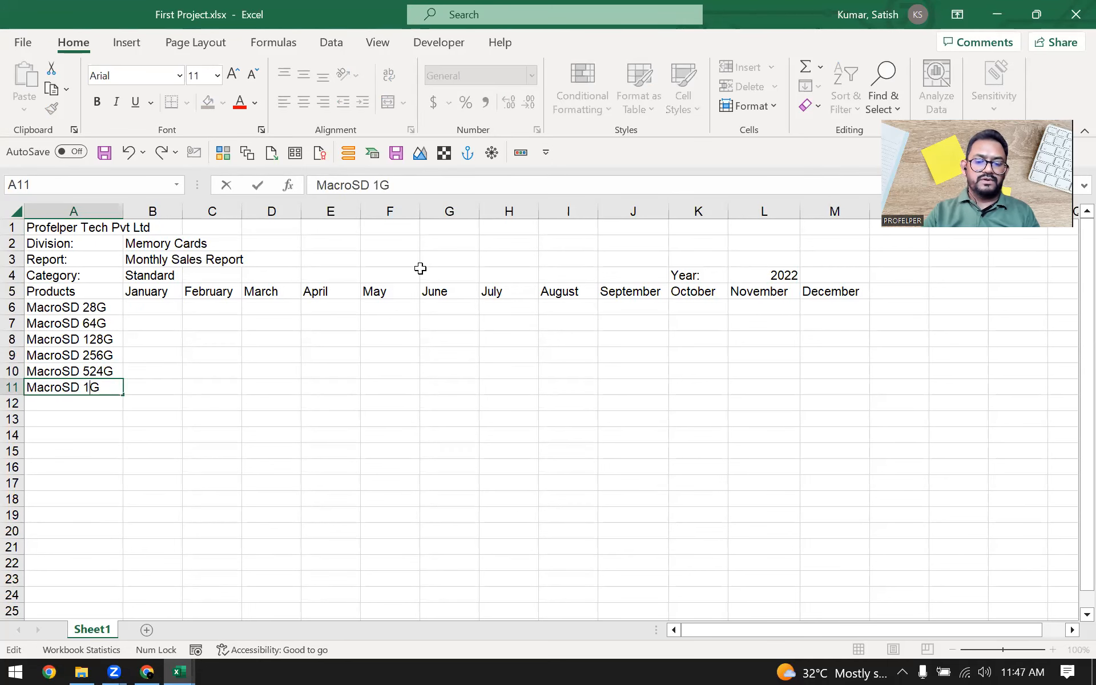
key("Return")
Step: Review the header labels and the product list in column A, ending at the January heading
key("ctrl+Up")
key("ctrl+Up")
key("Down")
key("Down")
key("Down")
key("Down")
key("Down")
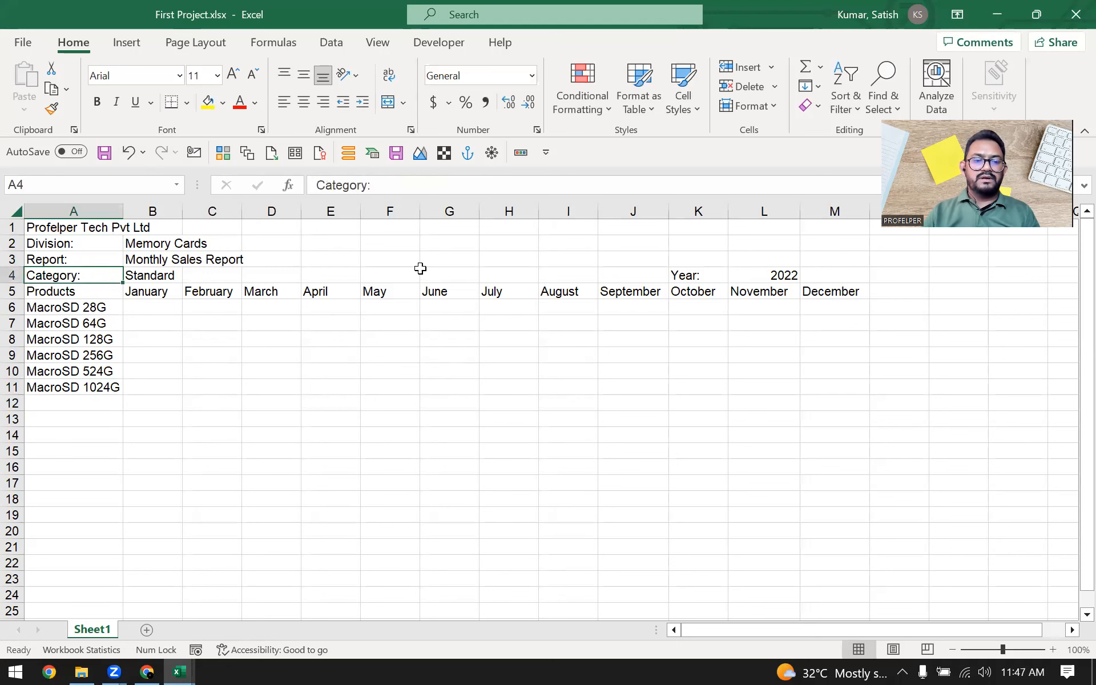
key("ctrl+shift+Down")
key("Up")
key("Down")
key("ctrl+shift+Down")
key("ctrl+shift+Up")
key("Right")
key("Left")
key("Right")
key("Up")
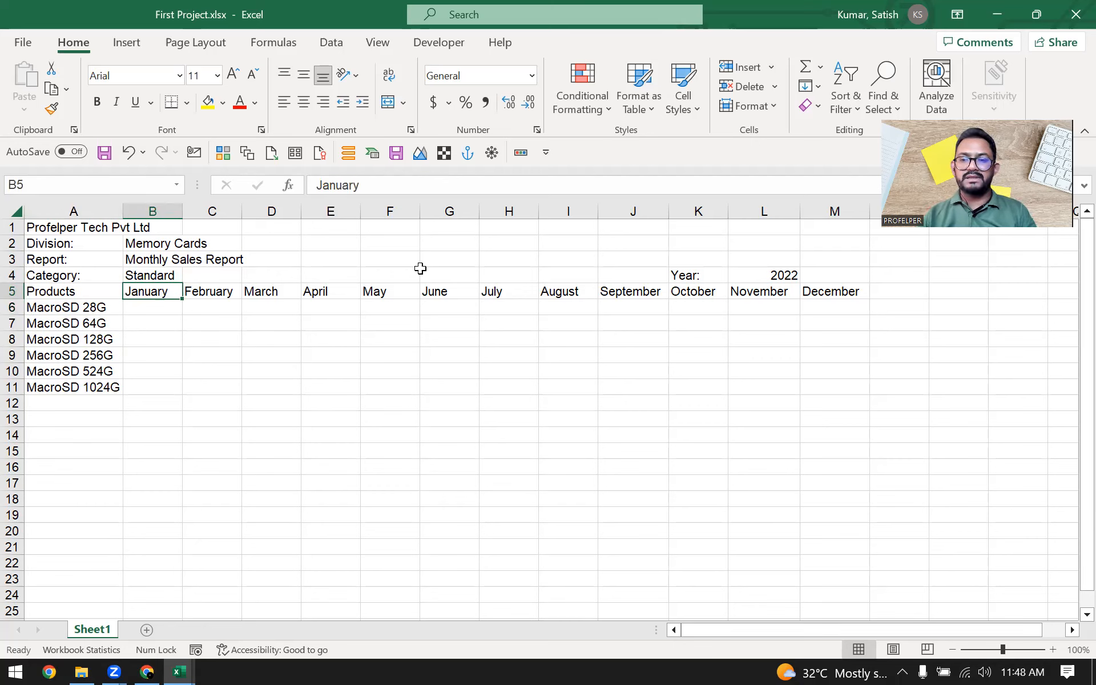
Step: Enter 102433 as the January sales figure for MacroSD 28G in cell B6
key("Down")
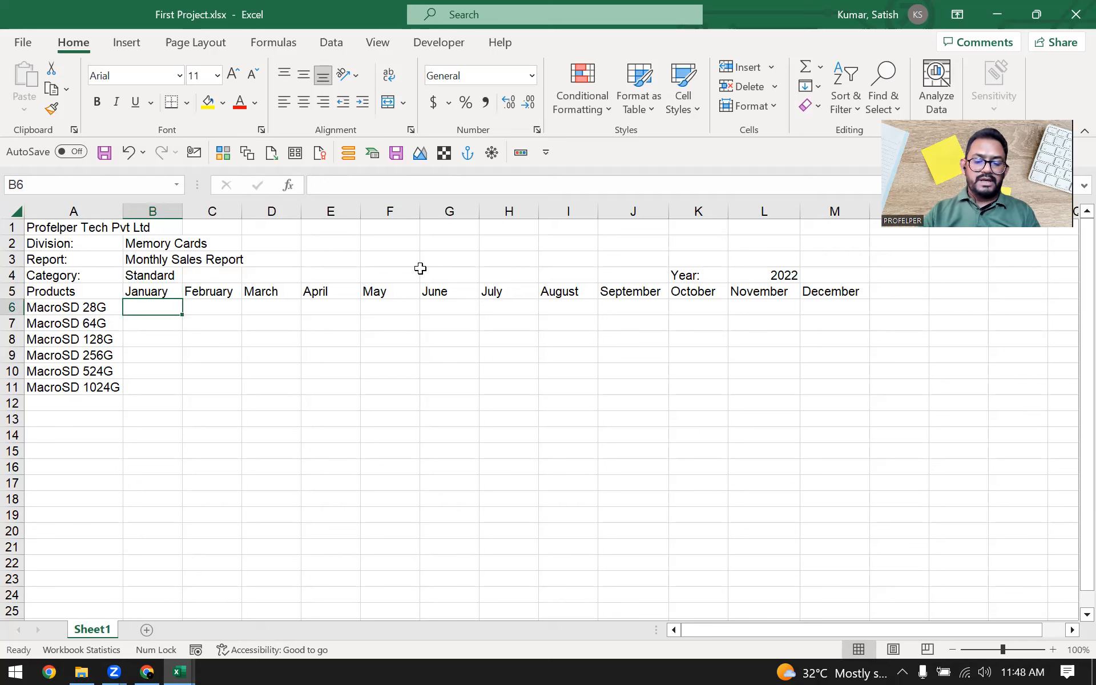
type("20")
key("BackSpace")
key("BackSpace")
type("10")
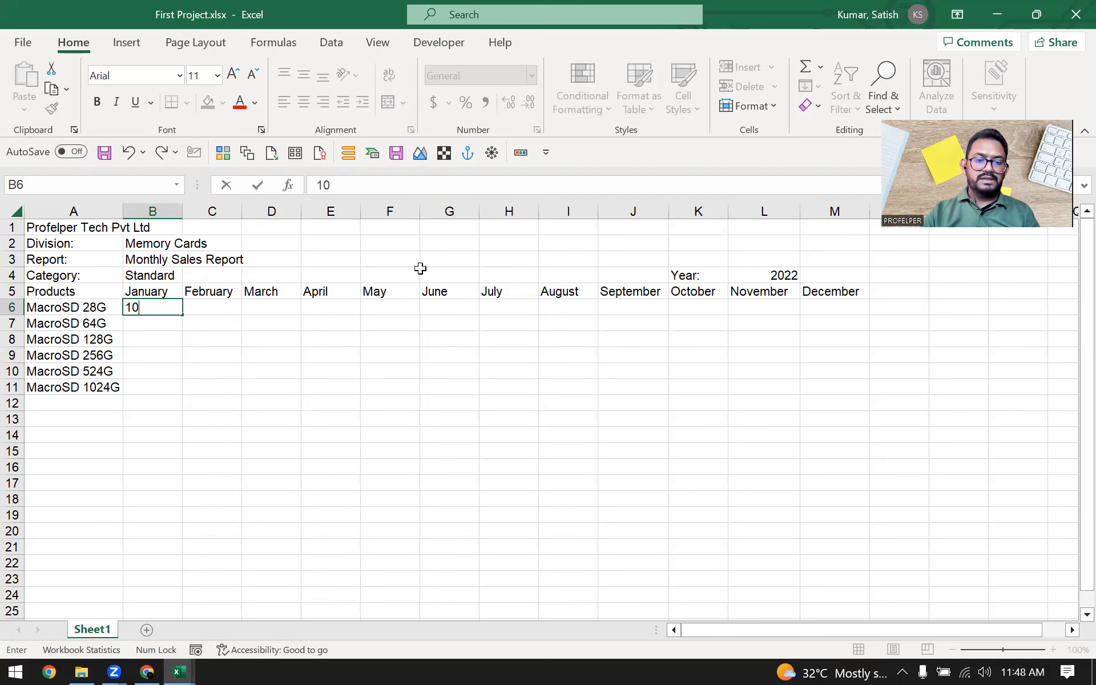
type("2433")
key("Return")
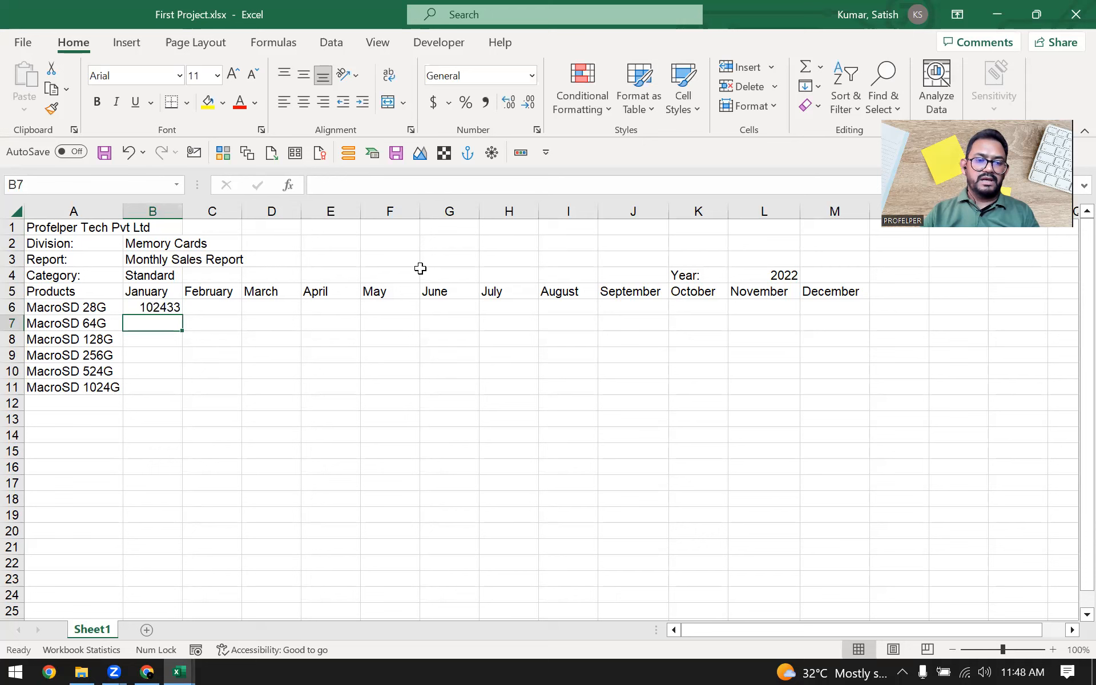
Step: Enter 108943 as the January sales figure for MacroSD 64G in cell B7
type("23")
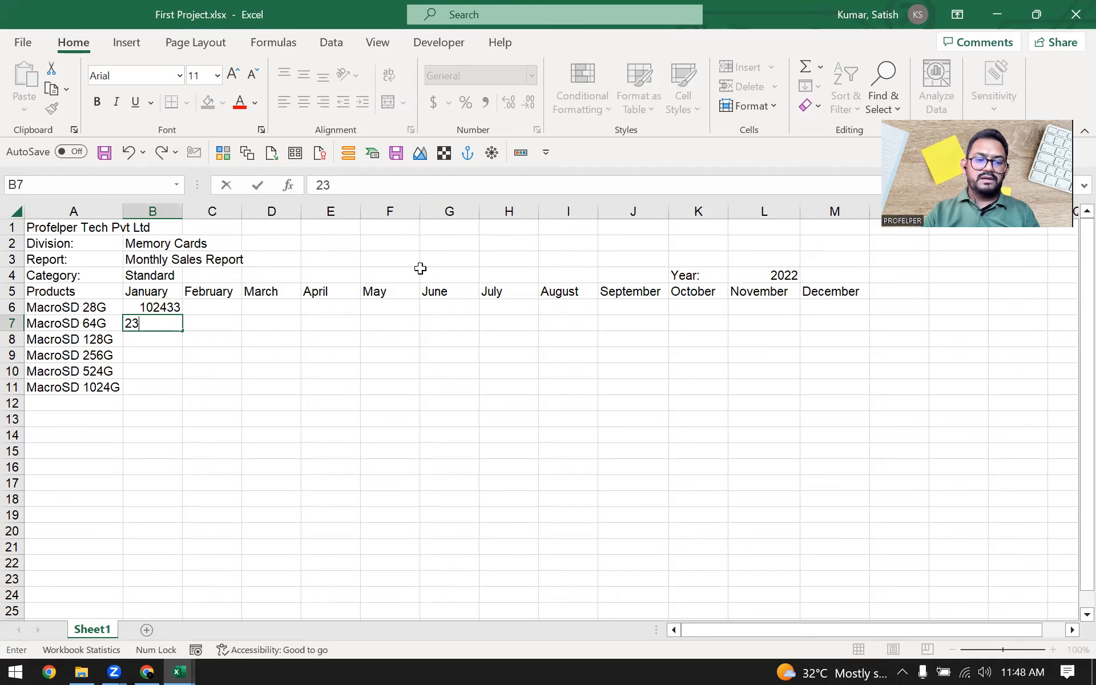
key("BackSpace")
key("BackSpace")
type("108")
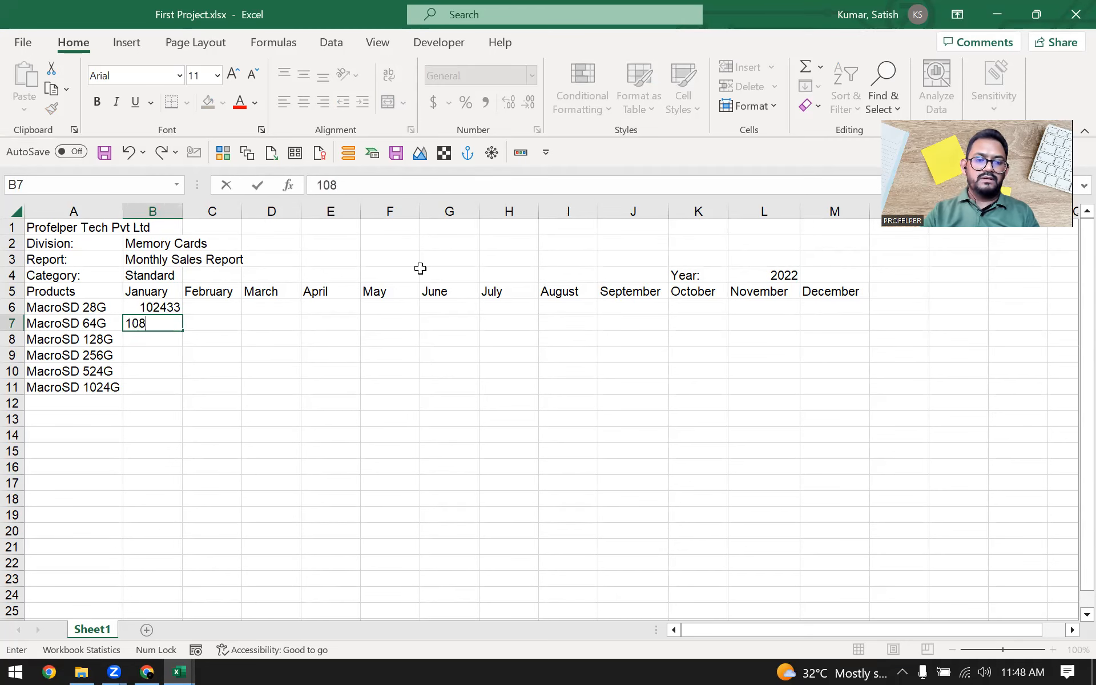
type("9433")
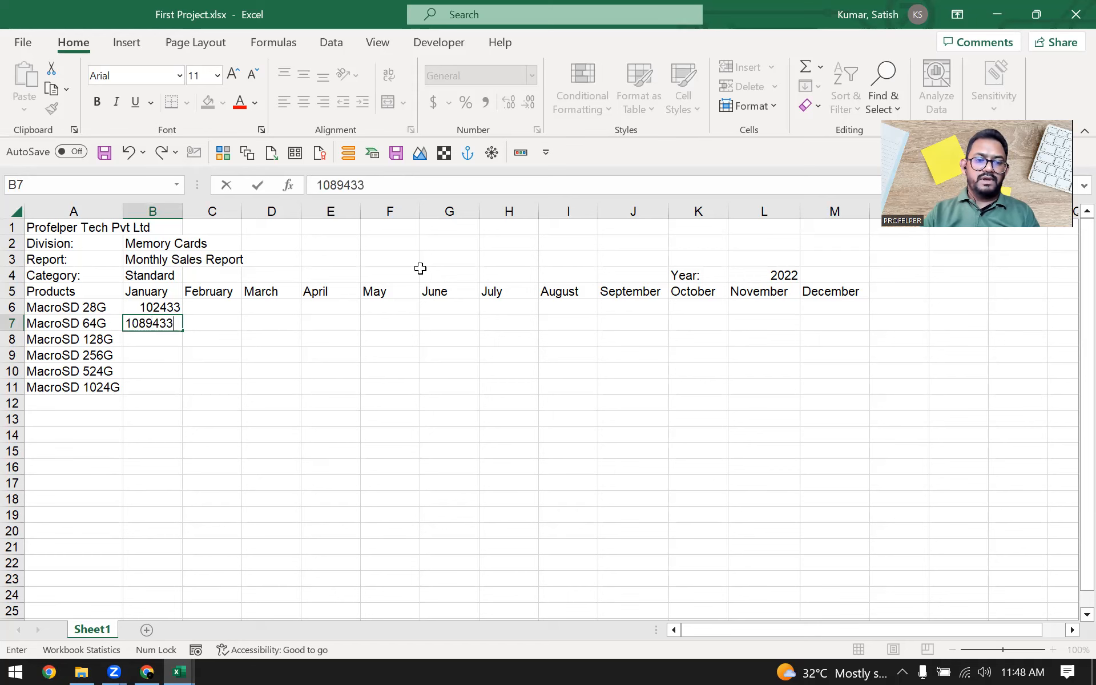
key("BackSpace")
key("Return")
key("Up")
key("Up")
key("Up")
key("Right")
key("Down")
key("Right")
key("Right")
key("Right")
key("Left")
key("Left")
key("Left")
key("Left")
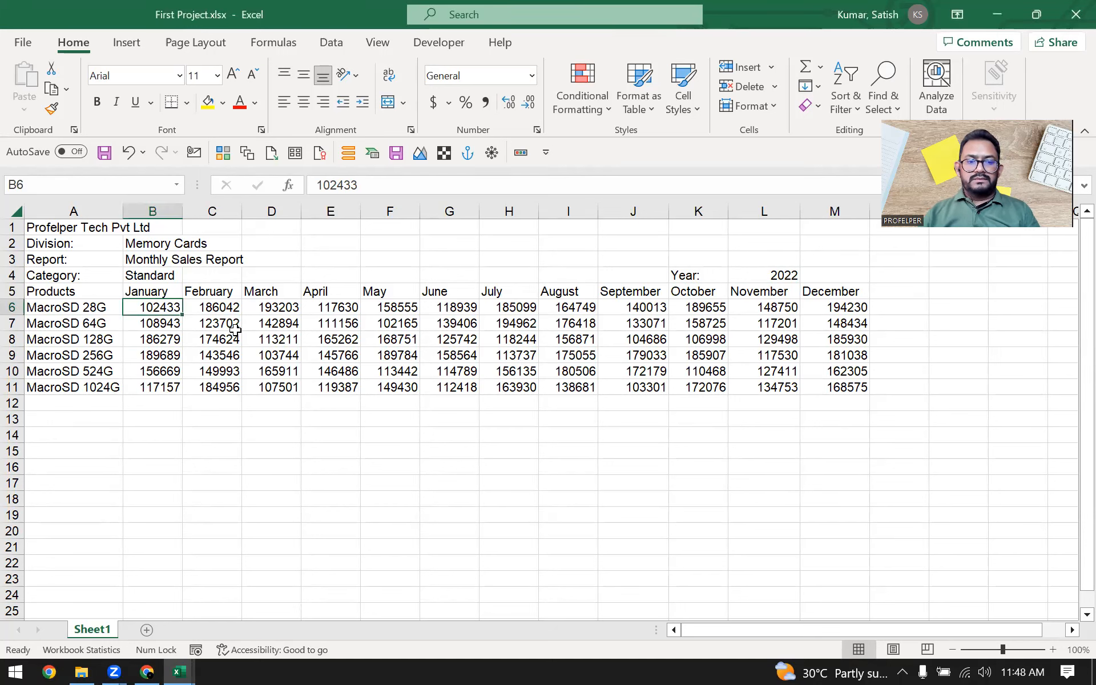
Step: Examine the full block of monthly sales figures in B6:M11, then return to the company name in A1
key("ctrl+Right")
key("ctrl+Left")
key("Right")
key("ctrl+shift+Down")
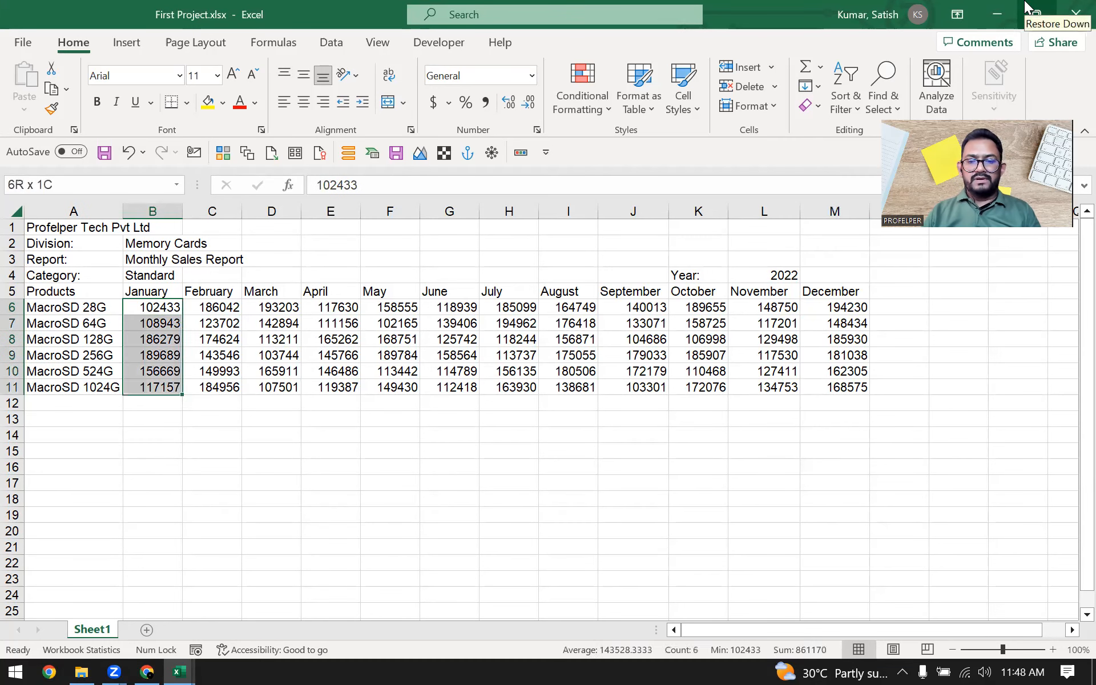
key("ctrl+shift+Right")
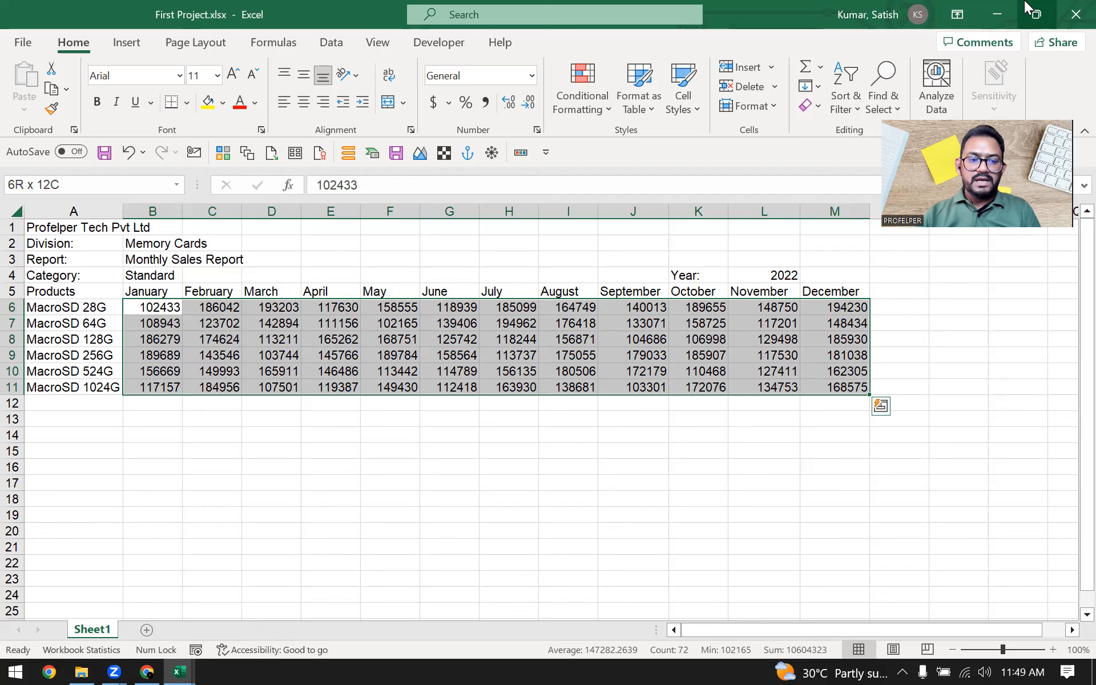
key("Left")
key("Up")
key("ctrl+Up")
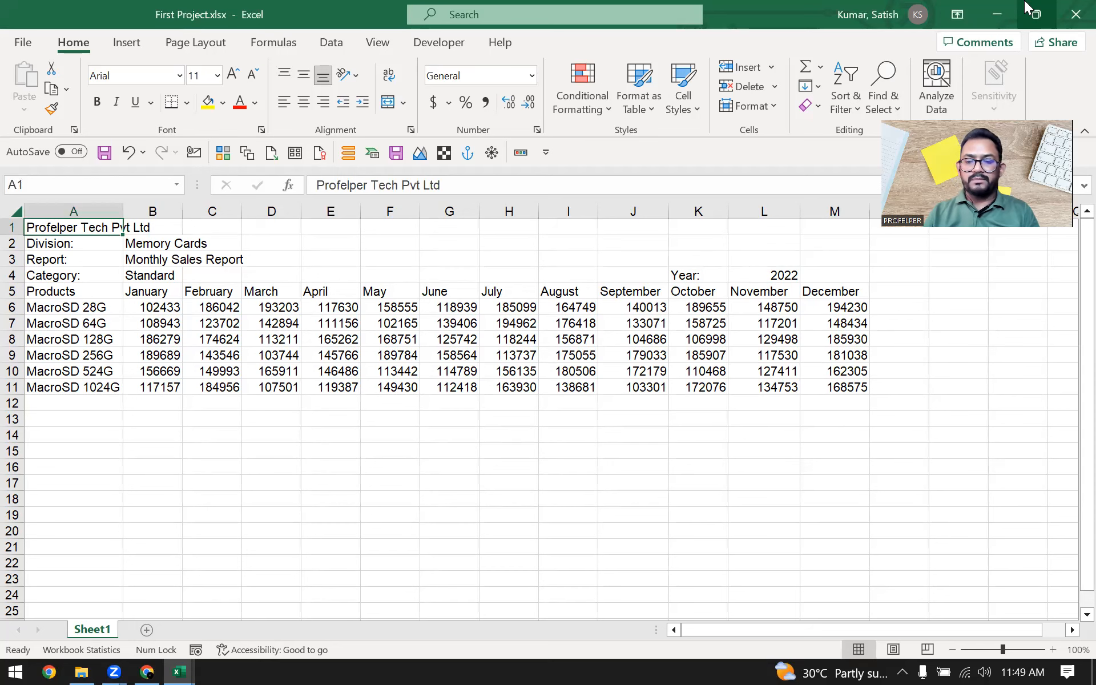
Step: Examine the Division, Report and Category rows and the heading row from Products to December, one row at a time
key("Down")
key("shift+space")
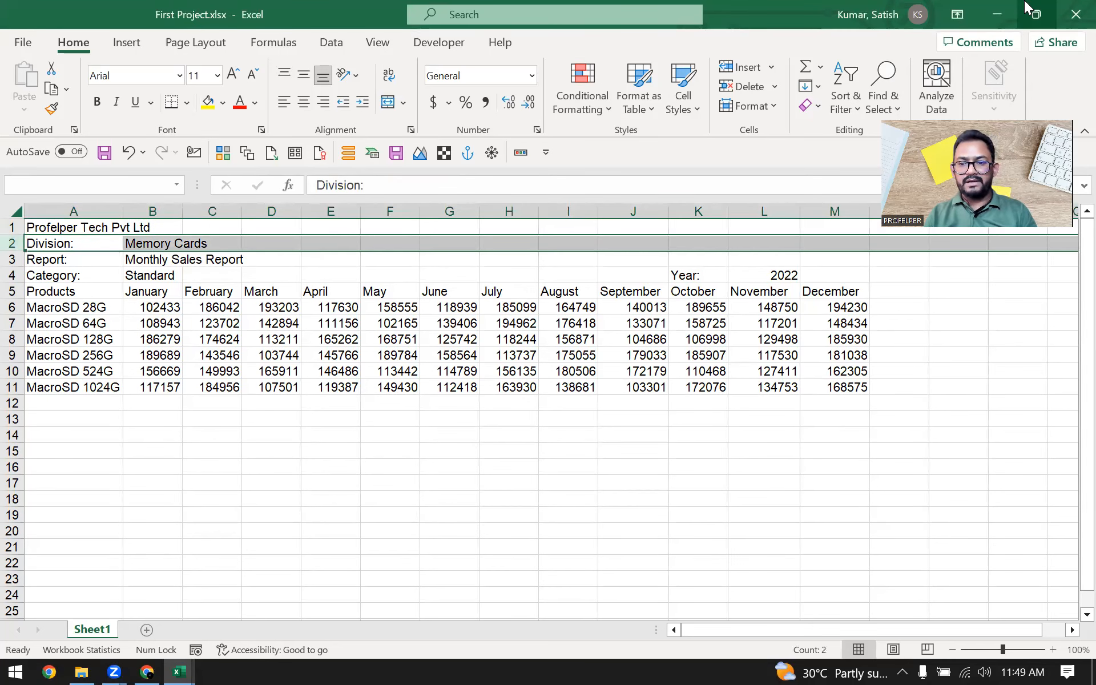
key("Down")
key("Up")
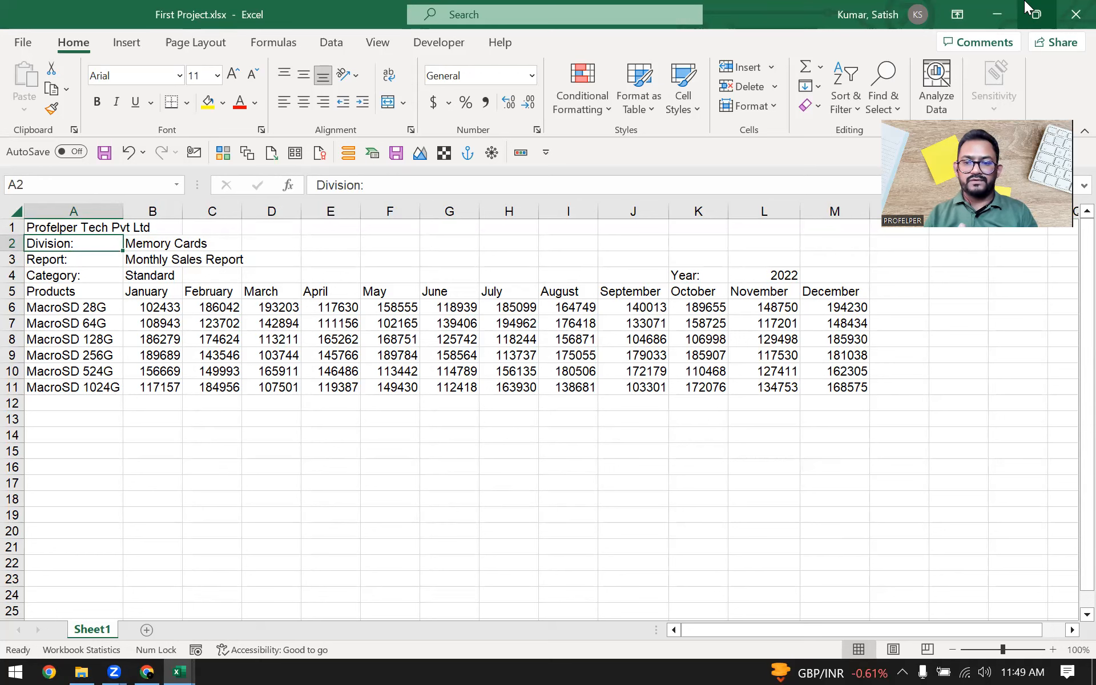
key("Down")
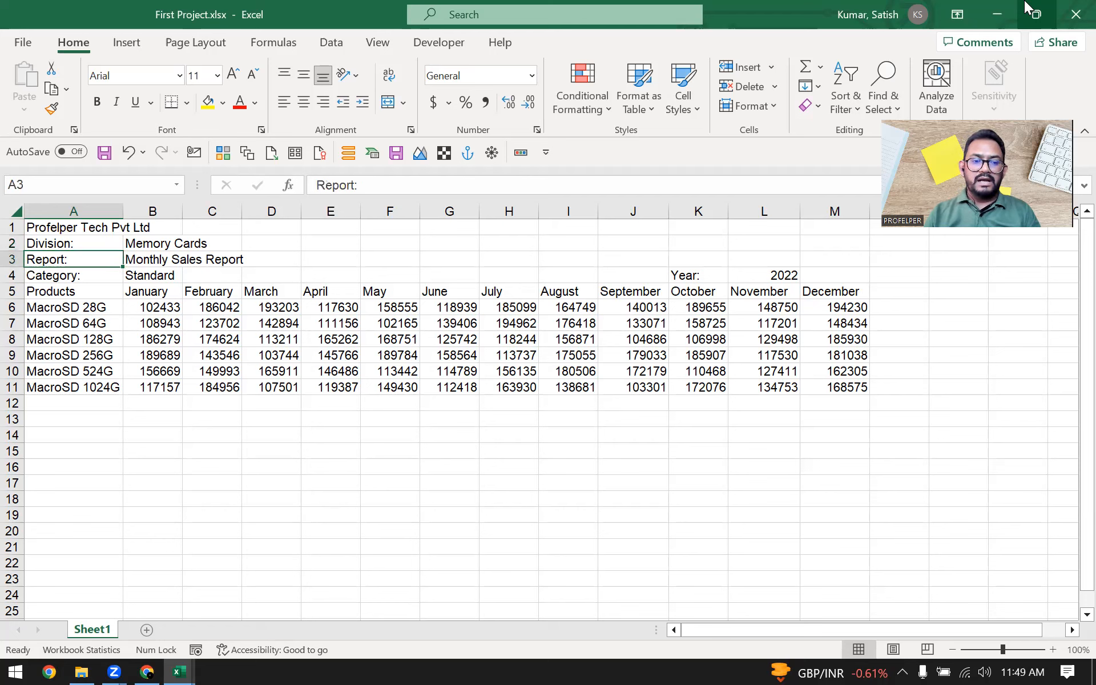
key("shift+space")
key("Down")
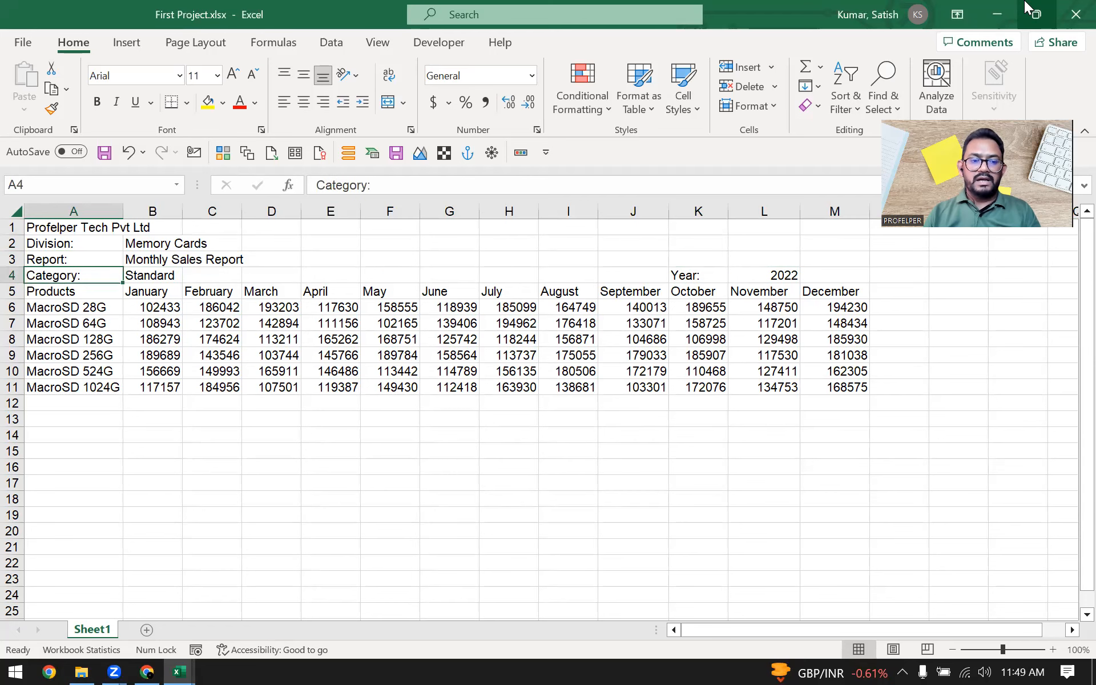
key("Down")
key("shift+space")
key("Right")
key("Left")
key("ctrl+shift+Right")
key("ctrl+shift+Left")
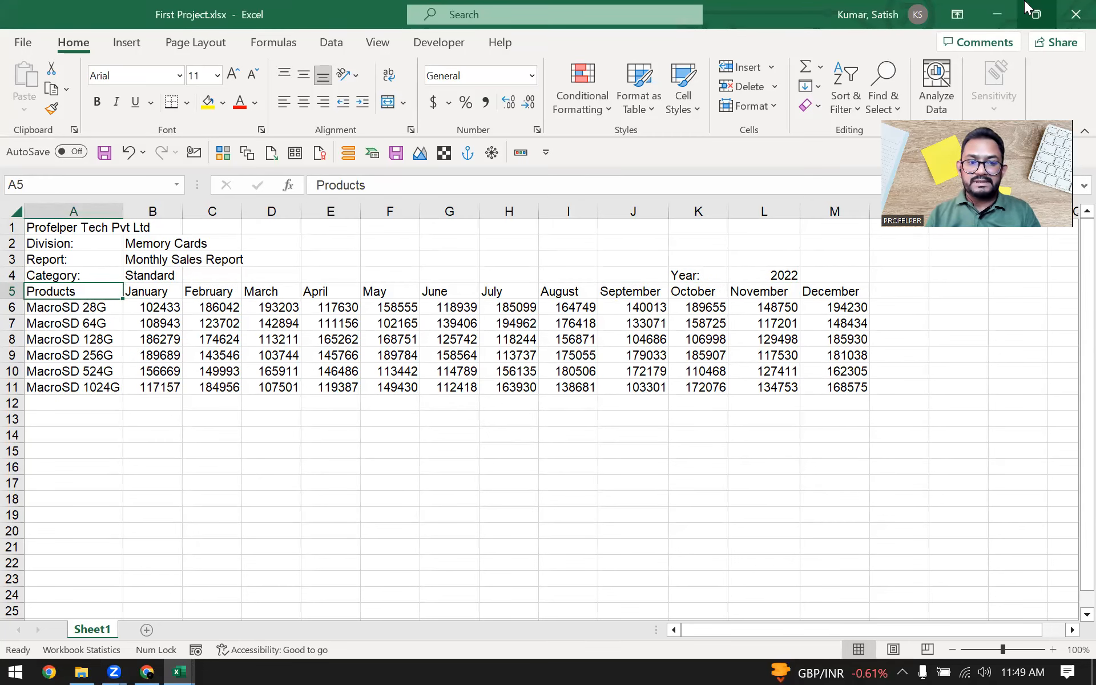
Step: Review the Products heading and select the product names in A6:A11 beneath it
key("Down")
key("Up")
key("Down")
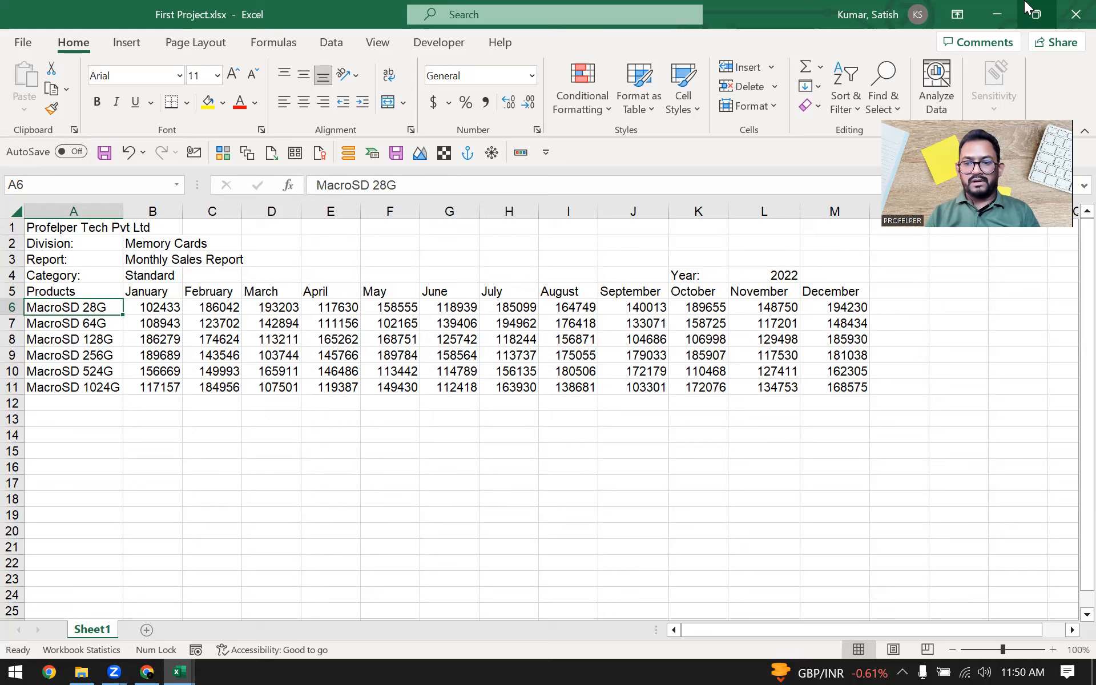
key("Up")
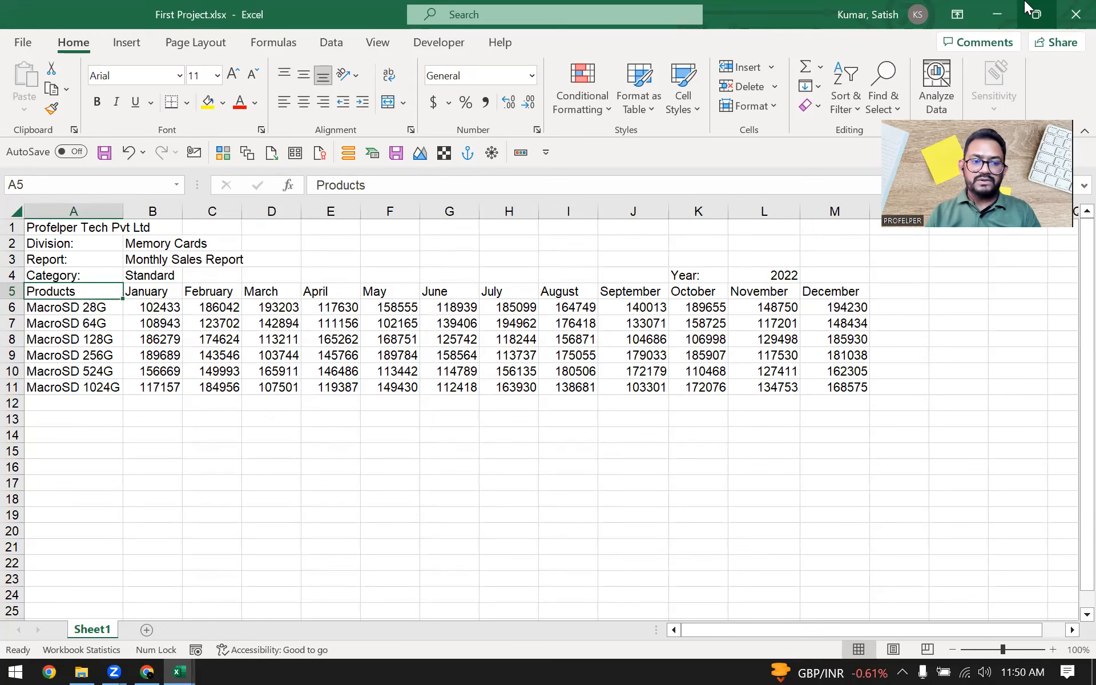
key("Down")
key("ctrl+shift+Down")
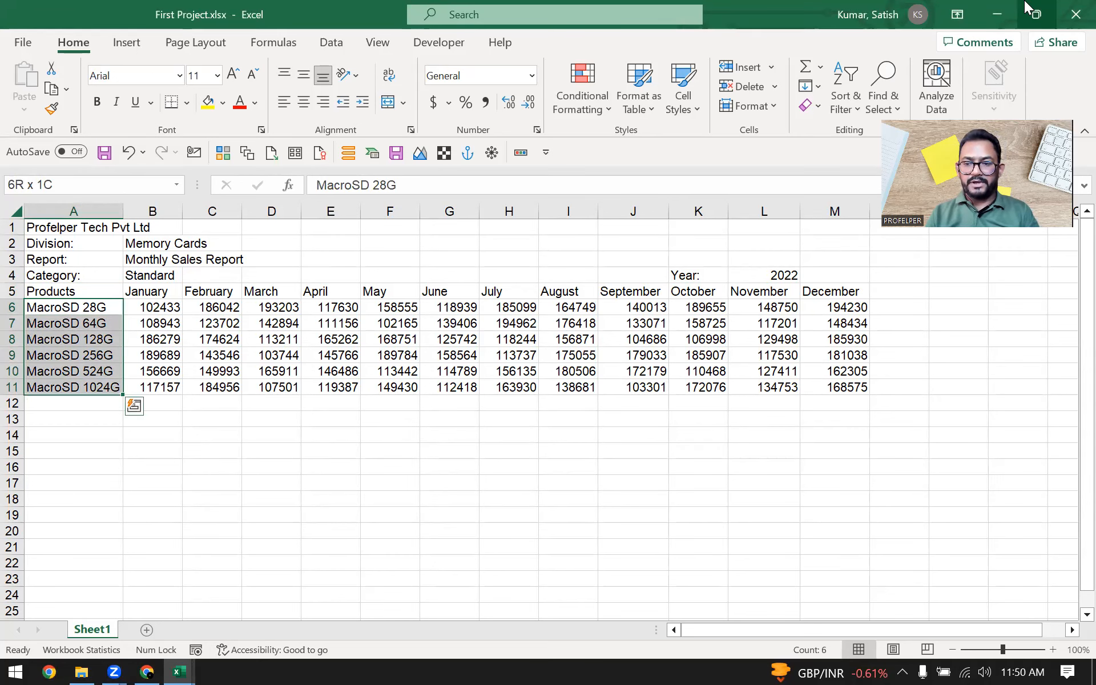
Step: Examine the January heading and its sales figures in B6:B11 against the product names
key("Right")
key("Up")
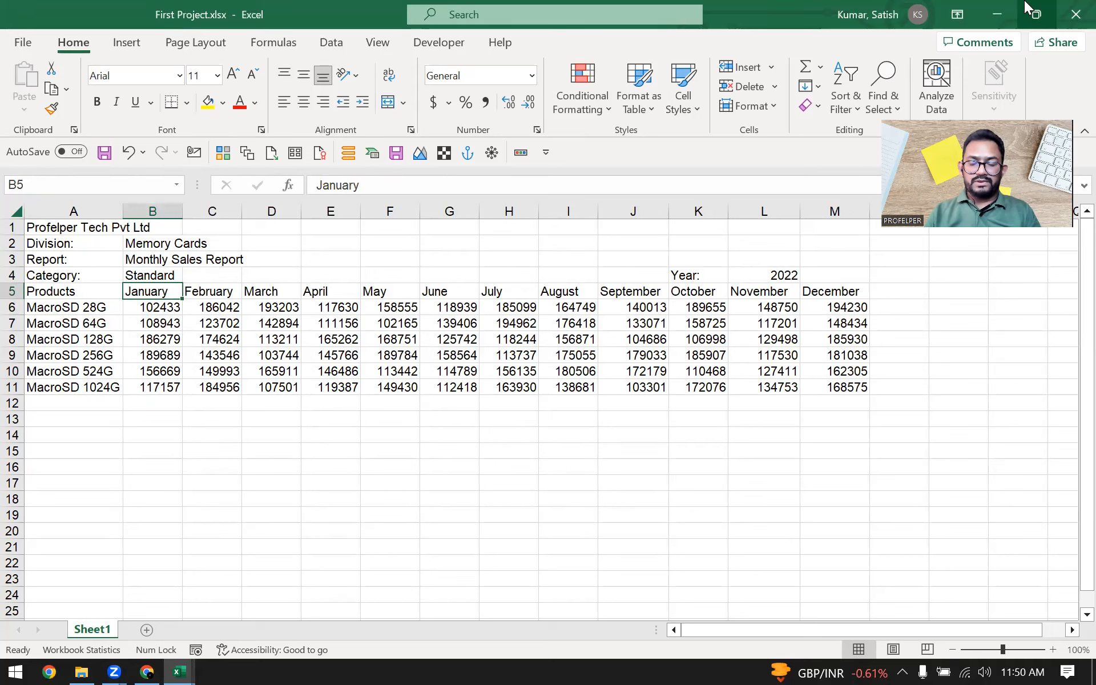
key("Down")
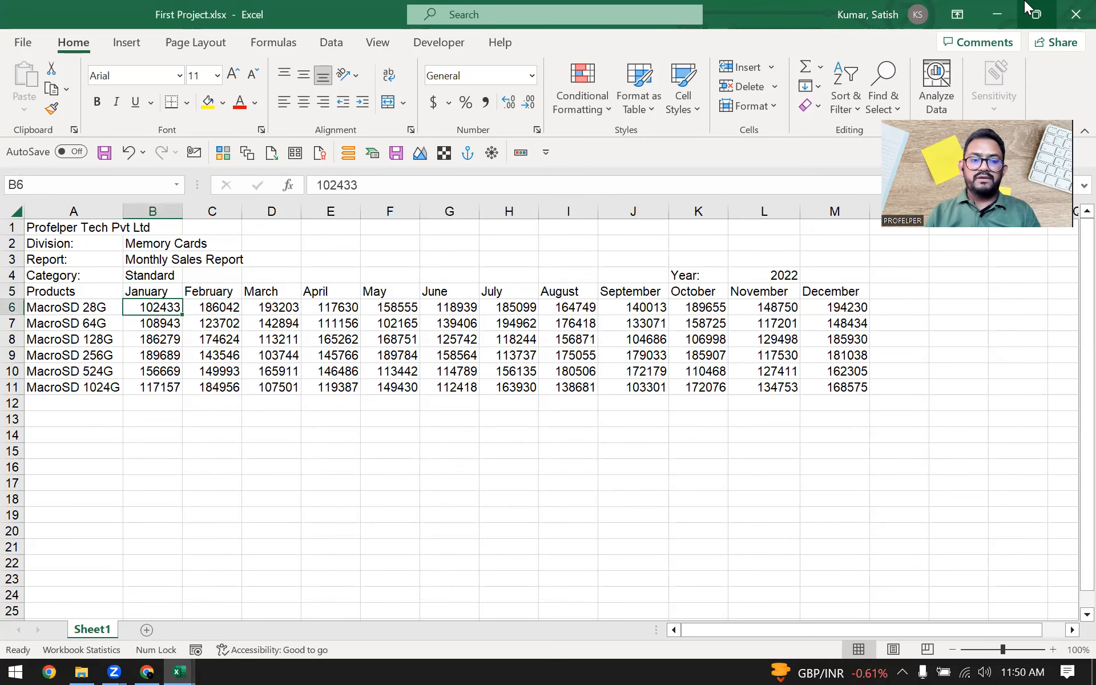
key("ctrl+shift+Down")
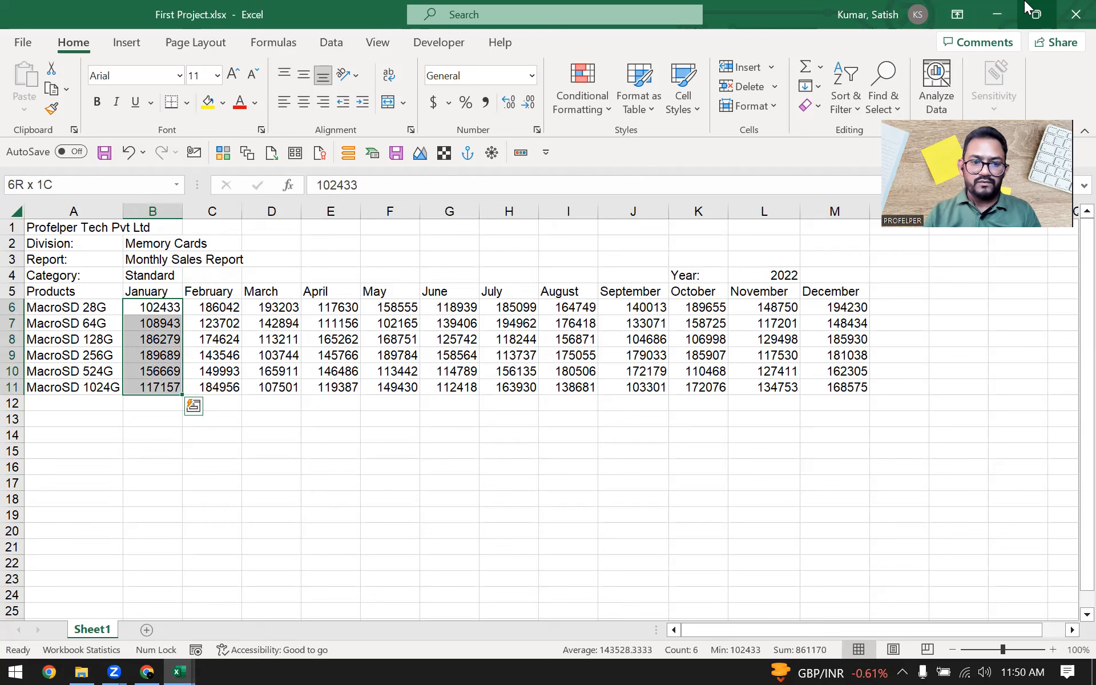
key("Up")
key("Down")
key("ctrl+shift+Down")
key("Up")
key("Down")
key("ctrl+shift+Down")
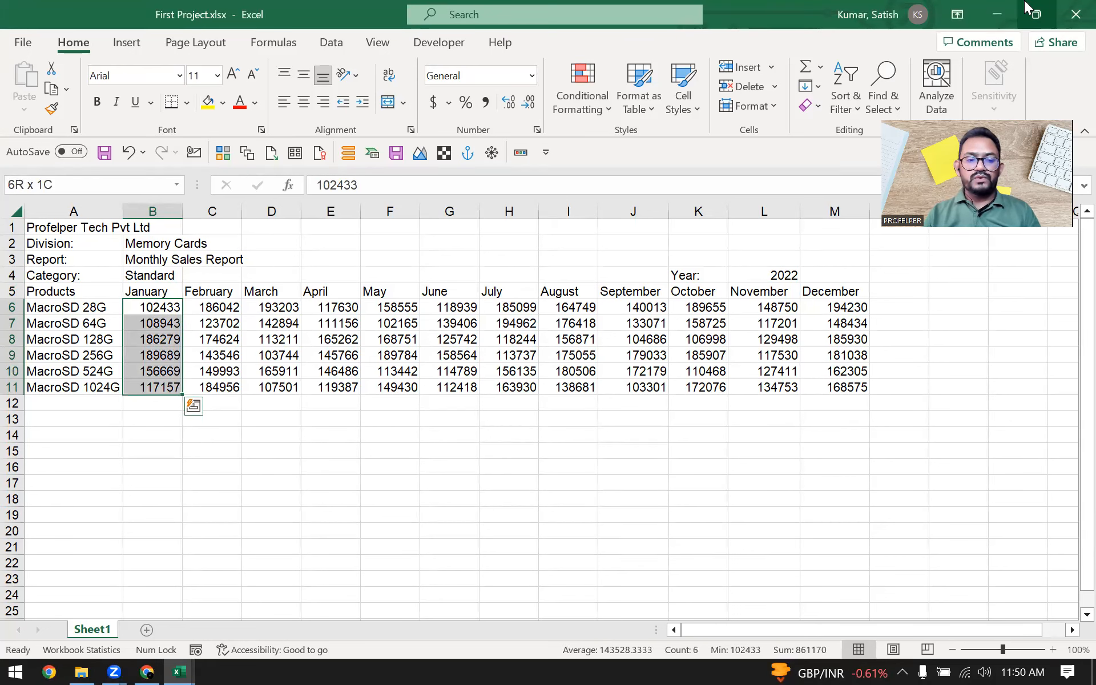
key("Up")
key("Down")
key("Up")
key("Down")
key("Left")
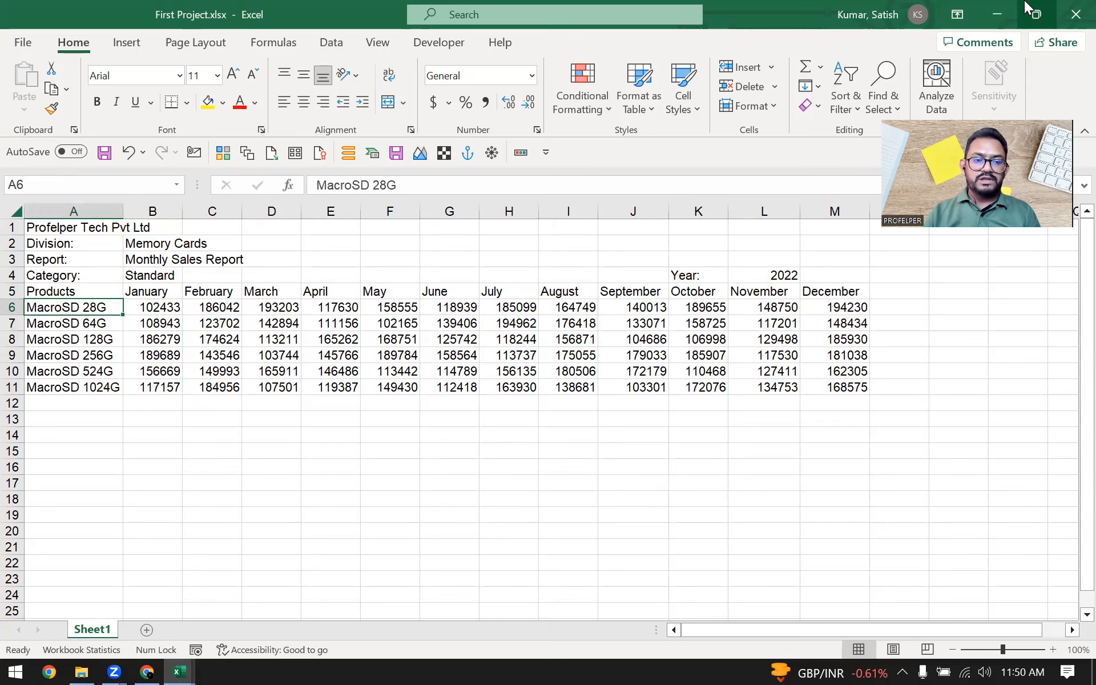
key("Right")
key("Down")
key("Up")
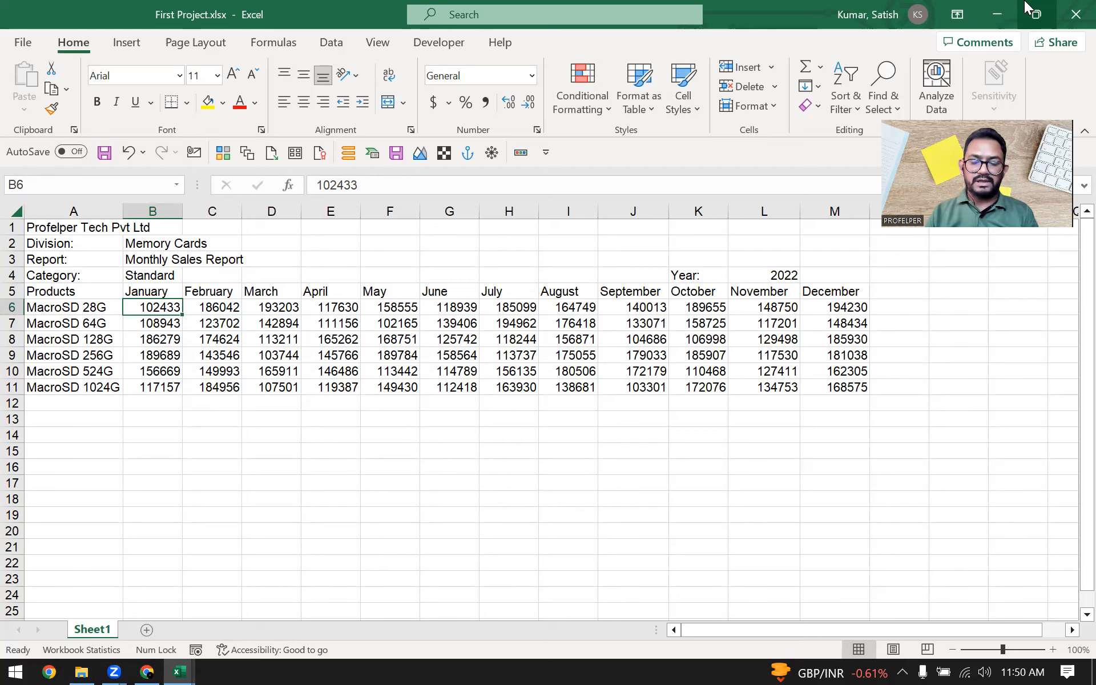
Step: Look across the sales figures and month headings of the remaining columns up to December
key("Down")
key("Right")
key("Right")
key("Right")
key("Right")
key("Right")
key("Right")
key("Right")
key("Right")
key("Up")
key("Right")
key("Up")
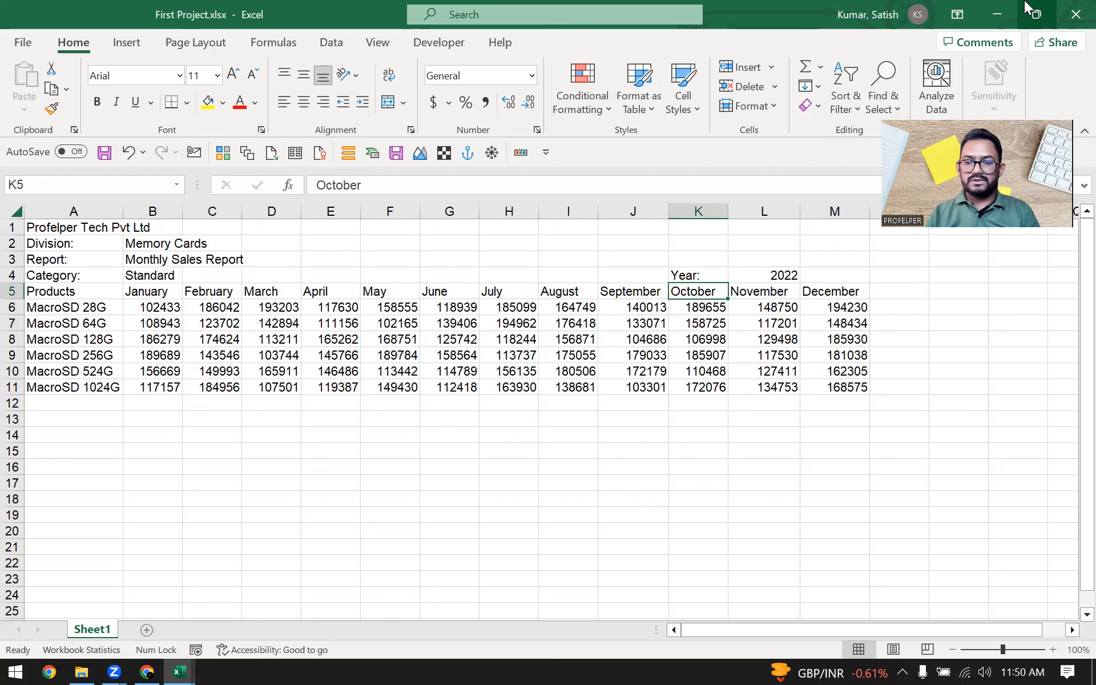
key("ctrl+Left")
key("ctrl+Right")
key("Left")
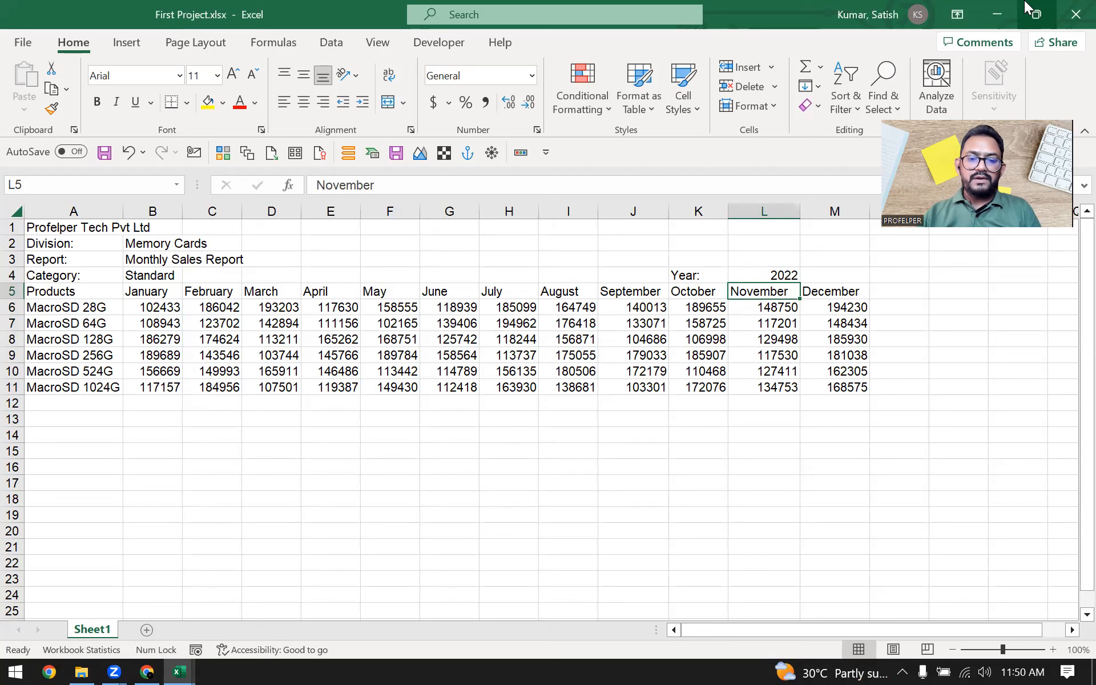
Step: Select the heading row A5:M5 to check its extent, then select only the December heading in M5
key("ctrl+Left")
key("ctrl+shift+Right")
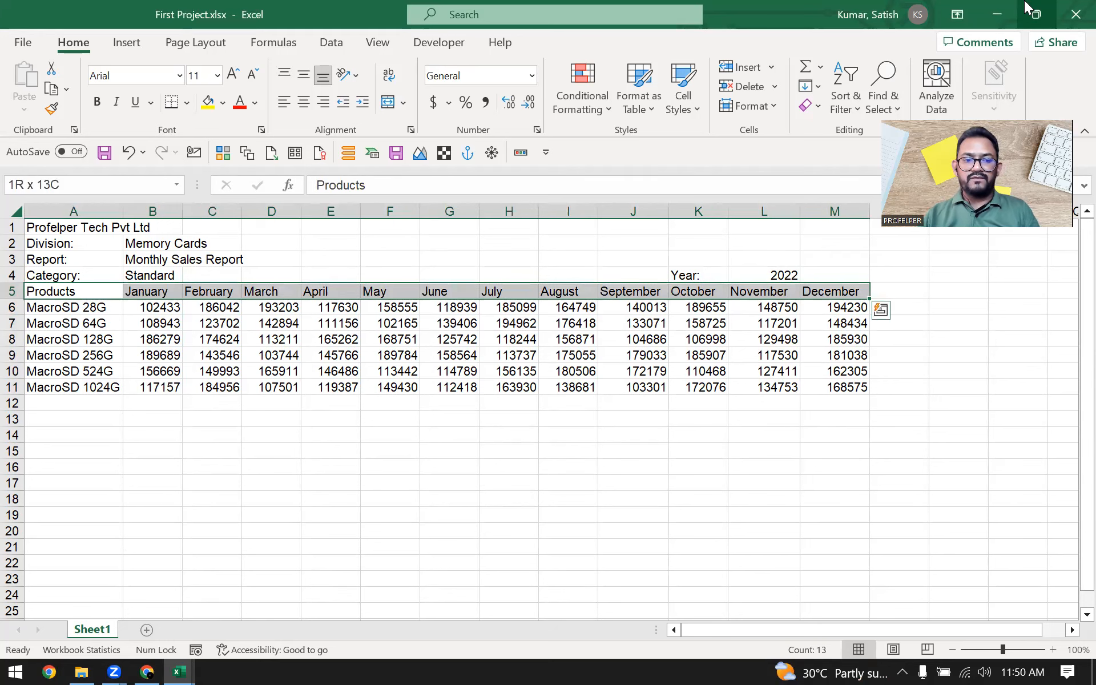
key("ctrl+shift+Left")
key("ctrl+shift+Right")
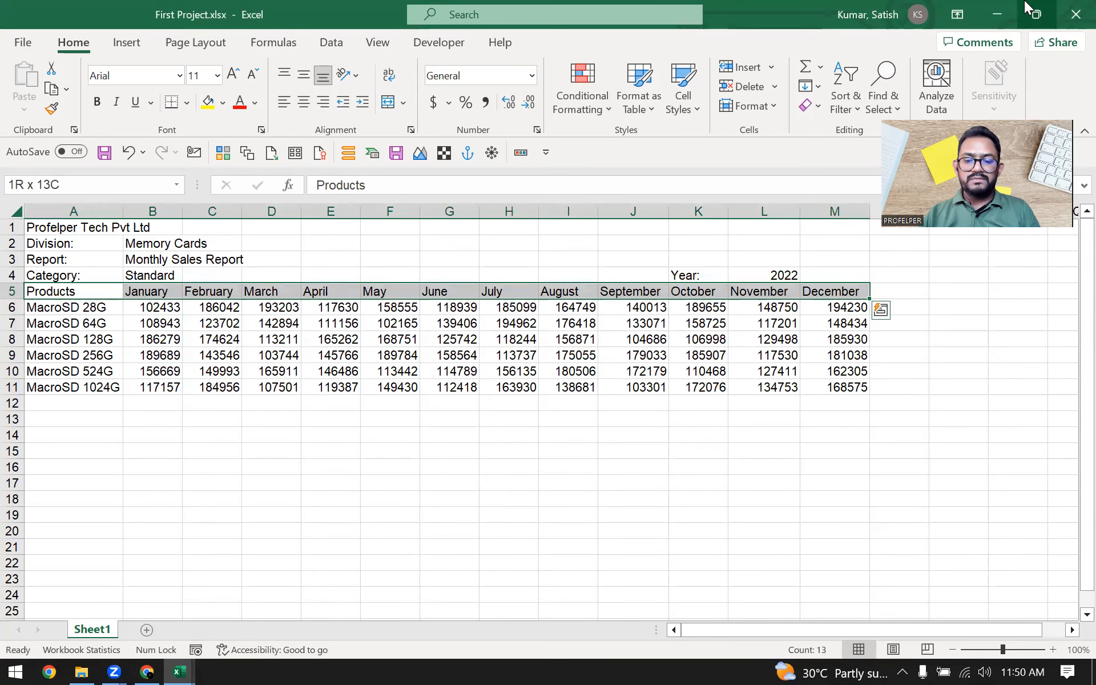
key("ctrl+q")
left_click(850, 292)
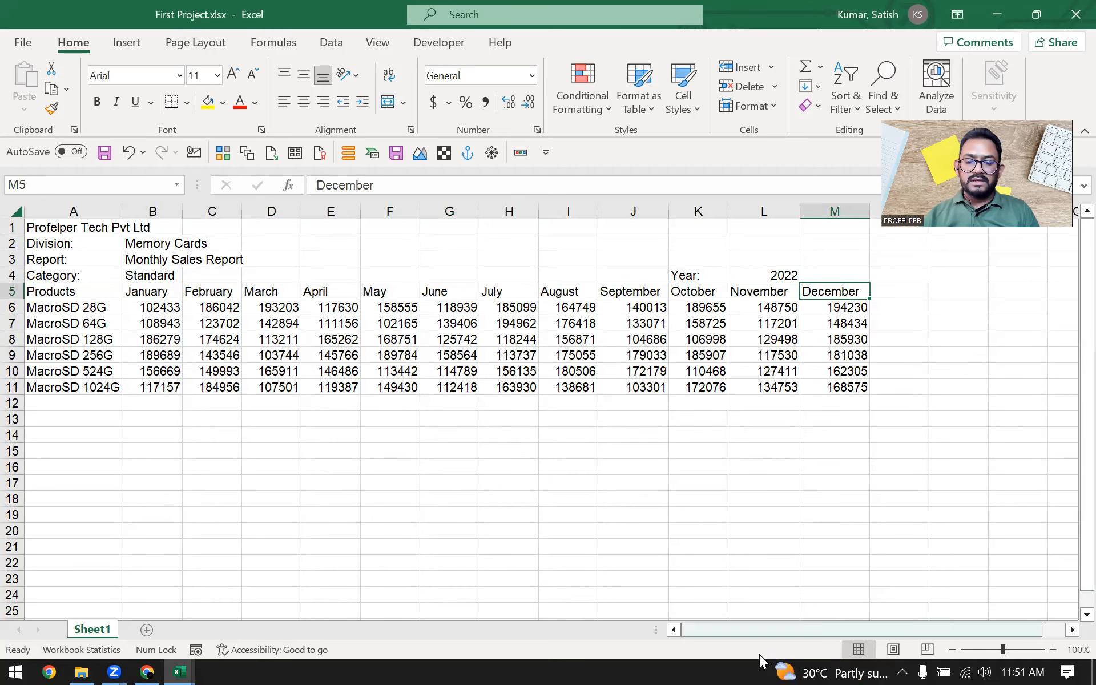
Step: Select the headings from December back to Products in row 5 and check the count of selected cells
left_click_drag(819, 292, 69, 292)
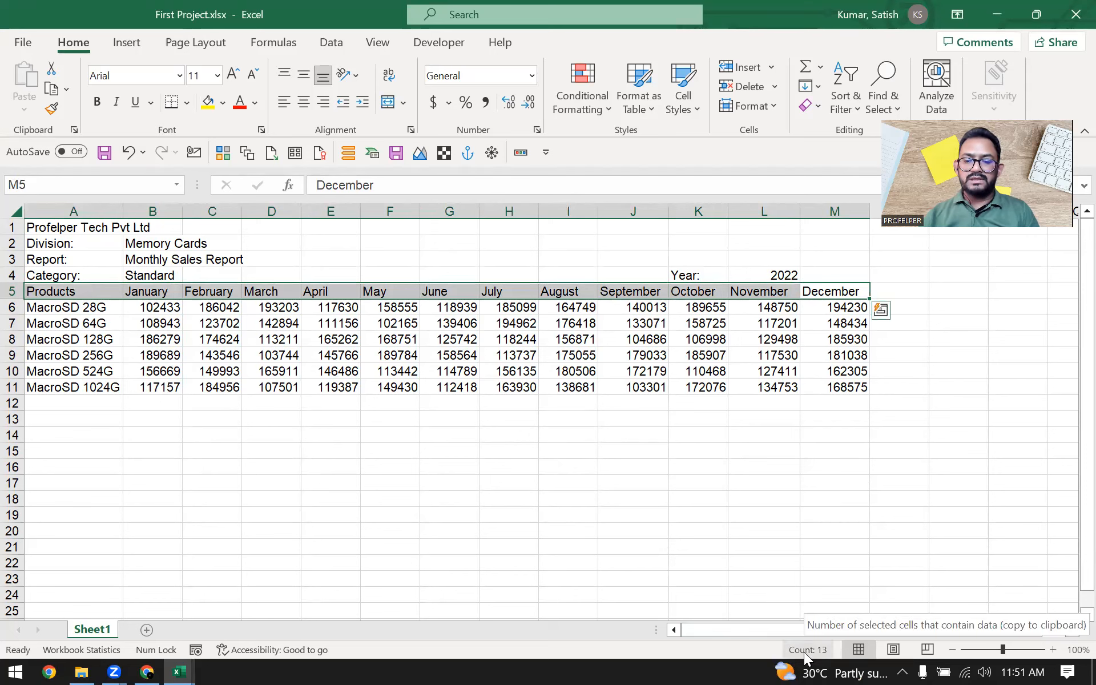
key("ctrl+q")
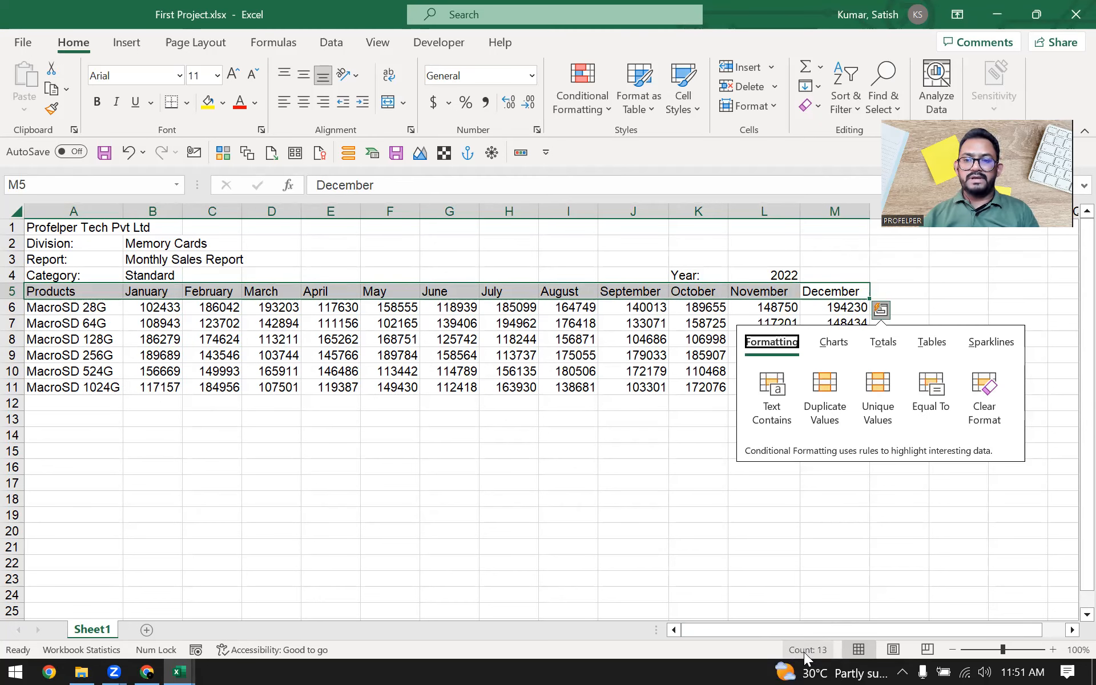
left_click(347, 372)
left_click(279, 323)
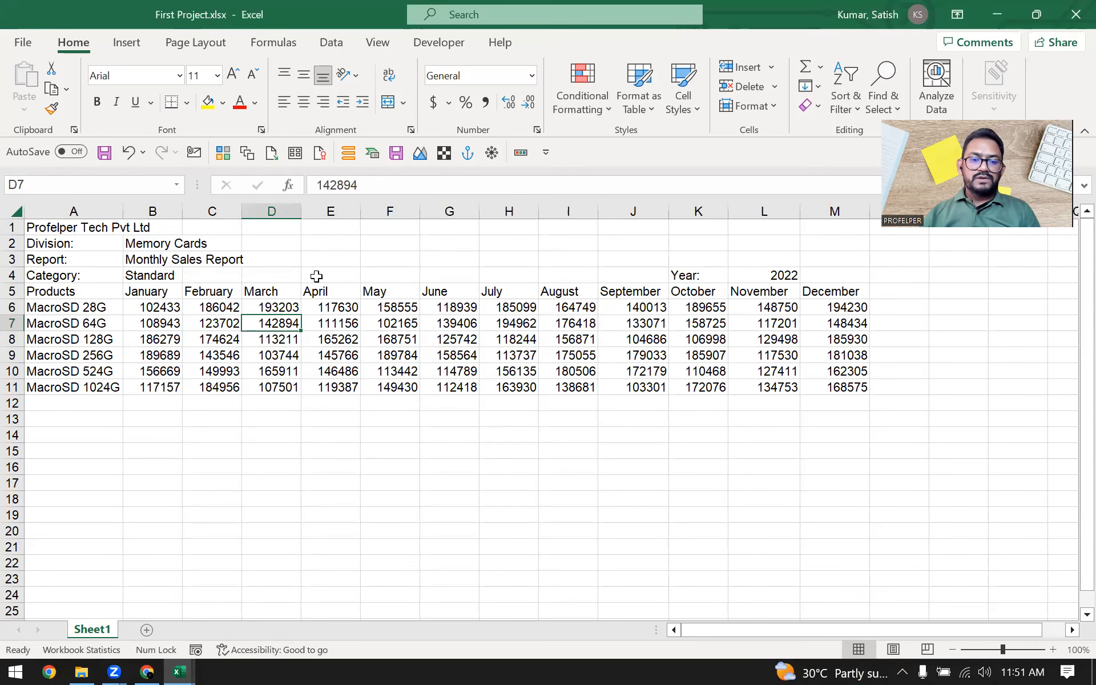
Step: Select the heading row A5:M5 starting from Products, then settle on the January heading in B5
key("Up")
key("Up")
key("ctrl+Left")
key("ctrl+shift+Right")
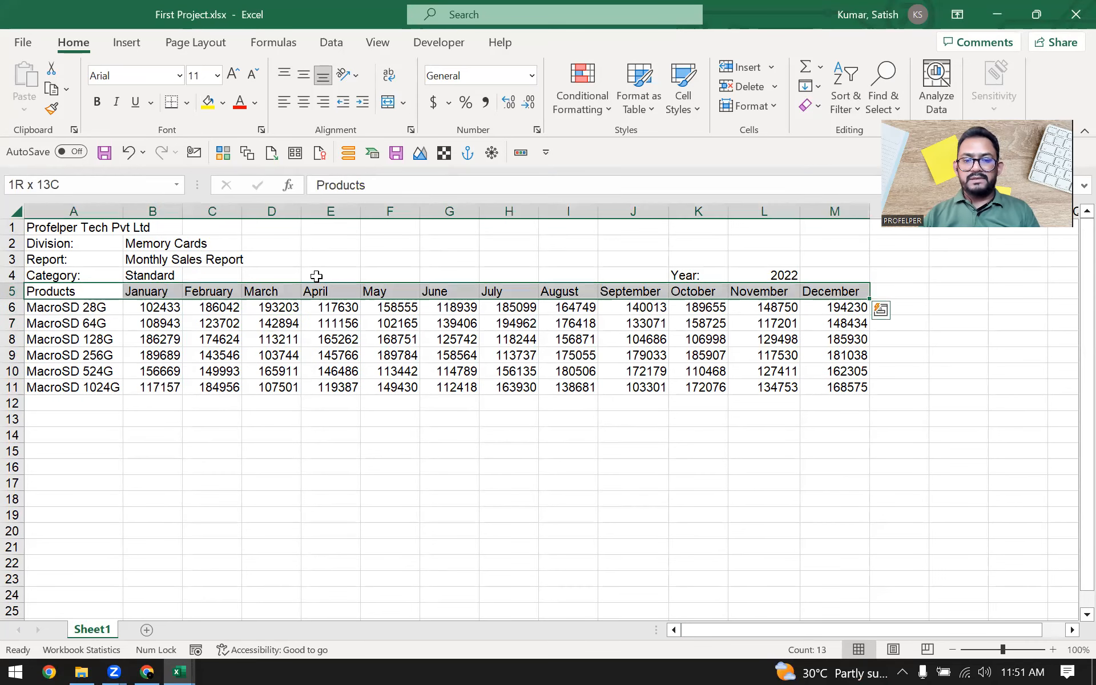
key("Right")
key("Down")
key("Up")
key("Left")
key("Right")
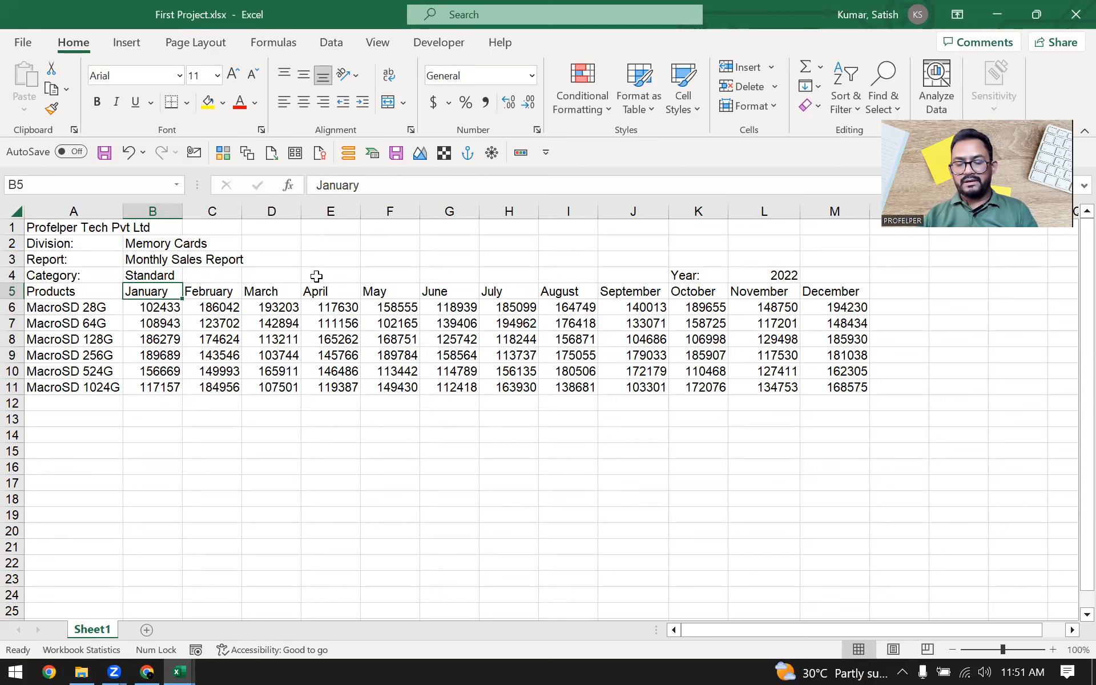
Step: Select columns A to M across the report, then the full product and sales table A5:M11
left_click_drag(63, 210, 850, 207)
left_click(679, 272)
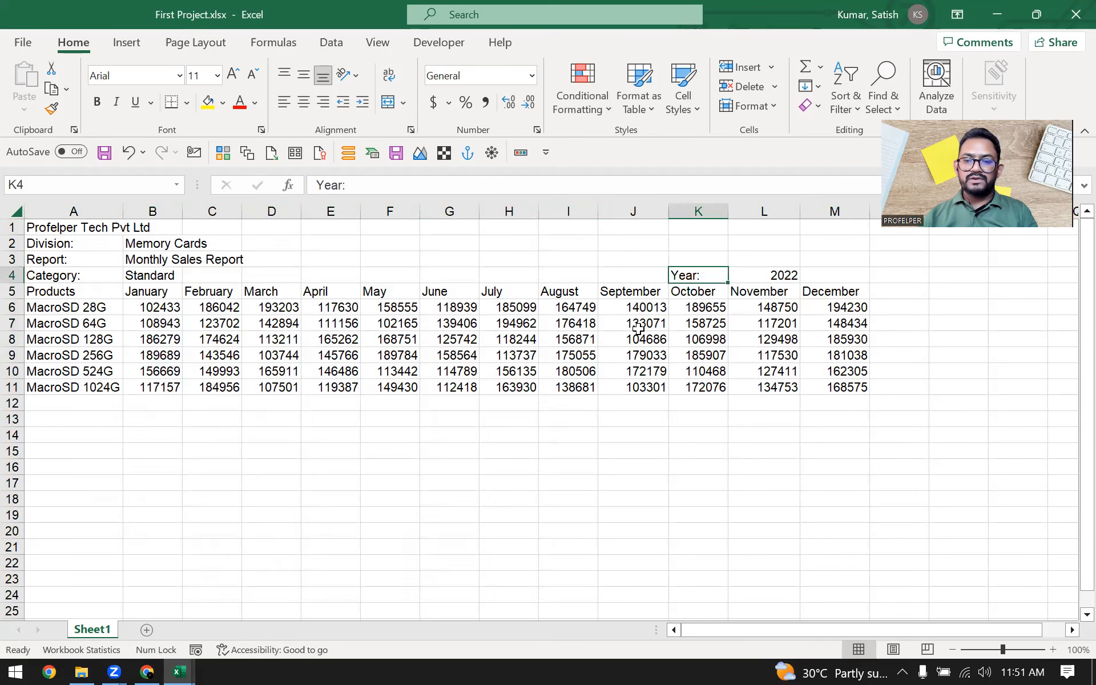
left_click_drag(834, 290, 27, 385)
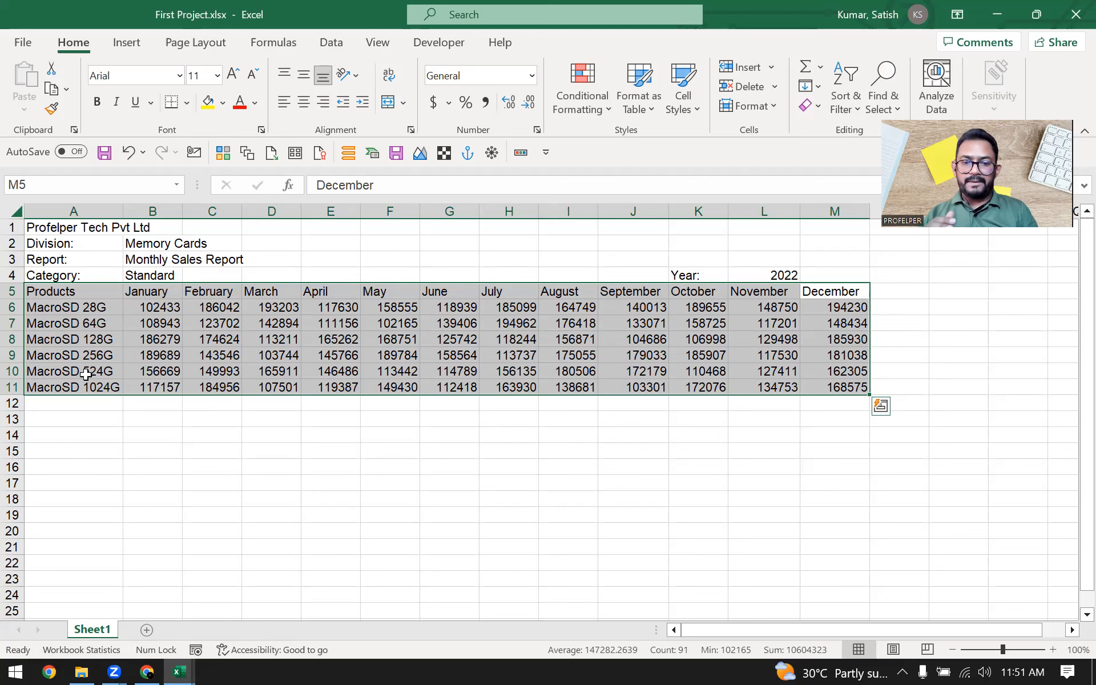
left_click(212, 355)
left_click_drag(52, 292, 834, 376)
left_click(806, 374)
Step: Select the report's columns back from December, then the header details block A1:M4 above the table
left_click_drag(834, 211, 205, 212)
left_click(448, 403)
left_click_drag(73, 292, 57, 227)
left_click(764, 355)
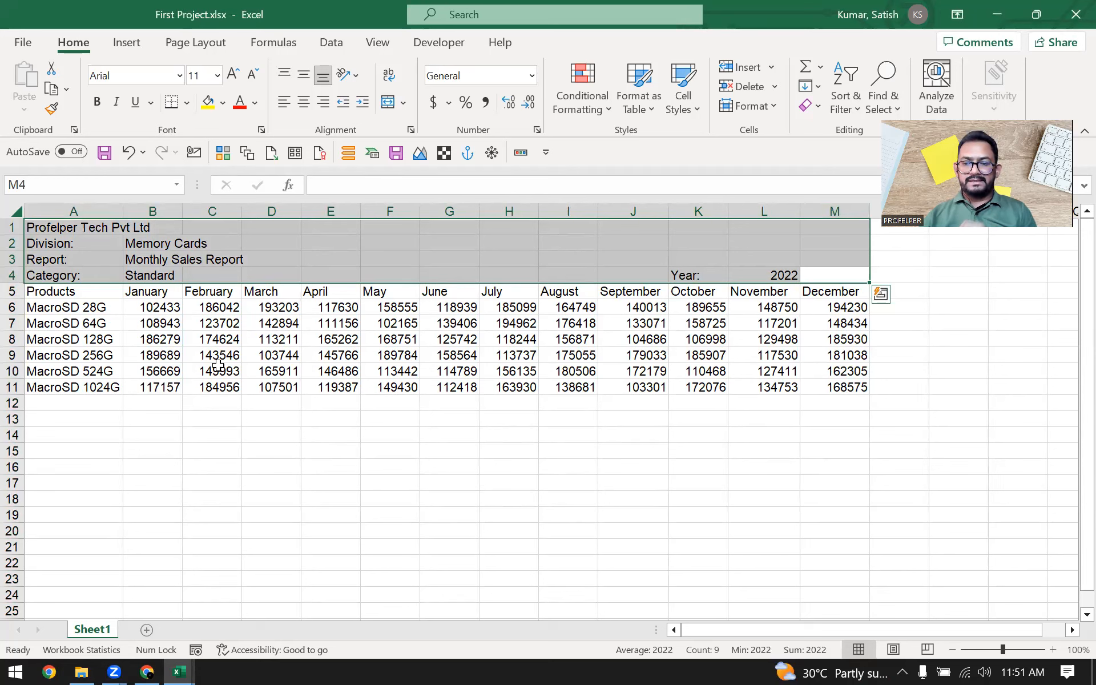
left_click(288, 341)
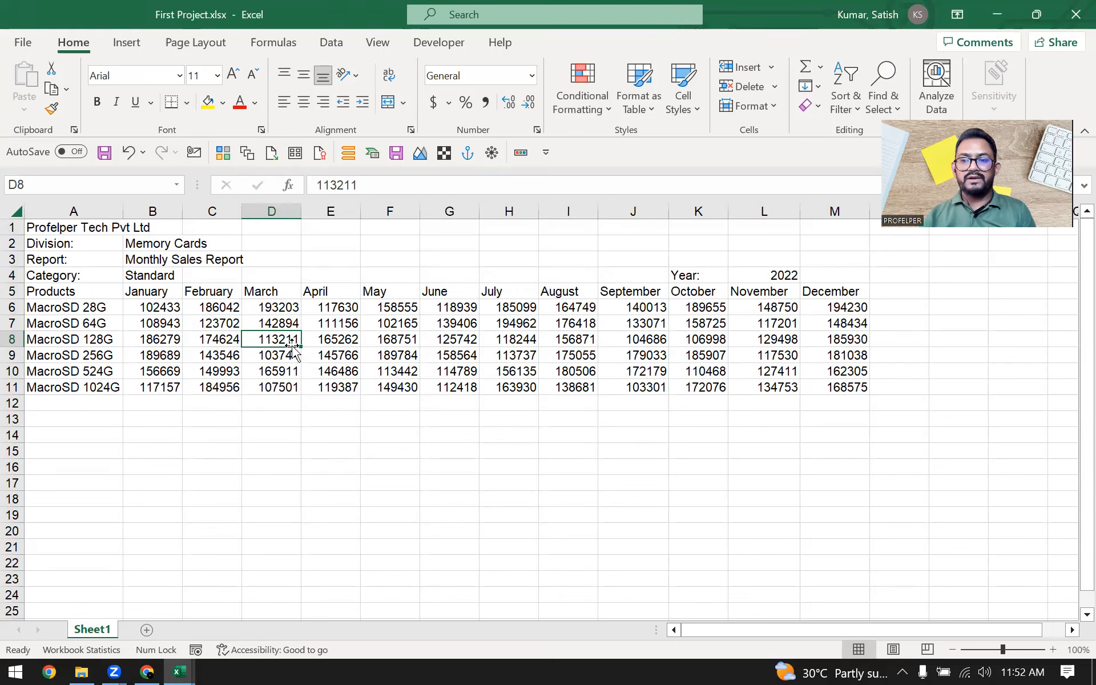
left_click(190, 424)
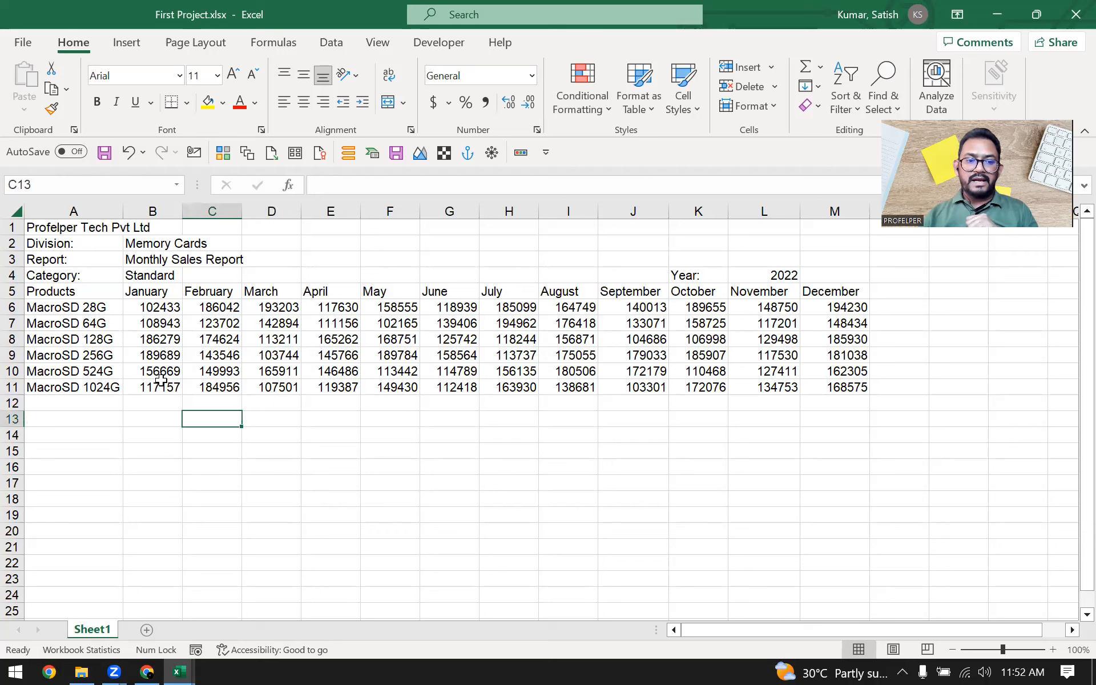
Step: Select the heading row A5:M5, then the product names beneath Products, and move to the first January figure in B6
left_click(86, 324)
key("Up")
key("Up")
key("ctrl+shift+Right")
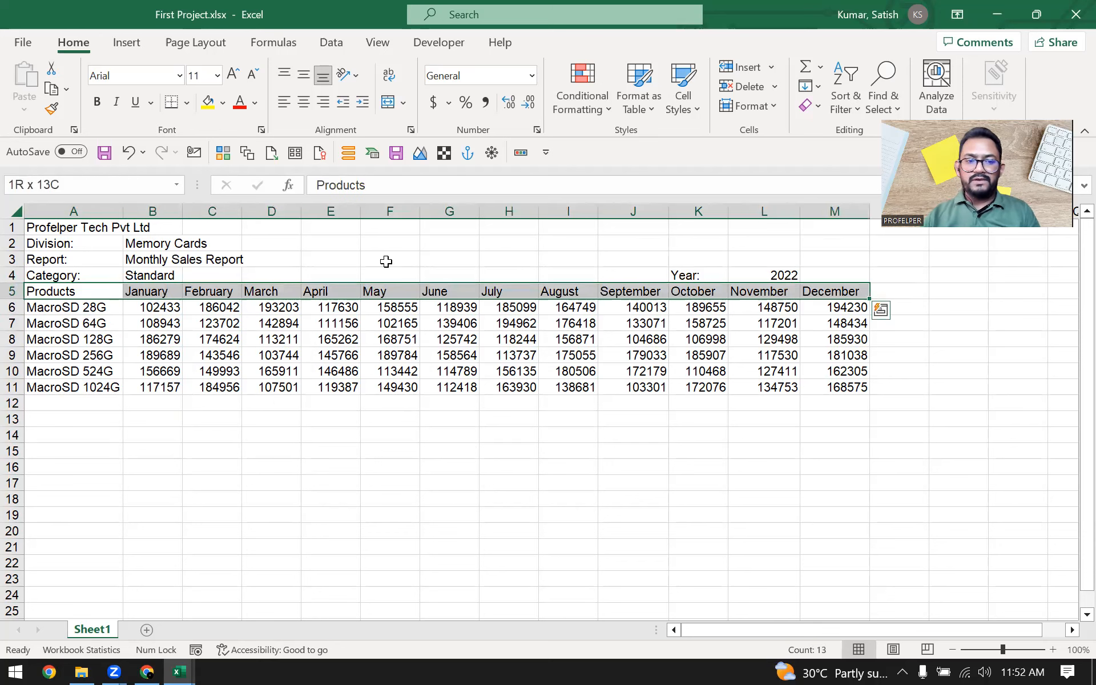
key("ctrl+shift+Left")
key("Down")
key("Down")
key("Up")
key("Down")
key("ctrl+shift+Down")
key("Down")
key("Up")
key("Right")
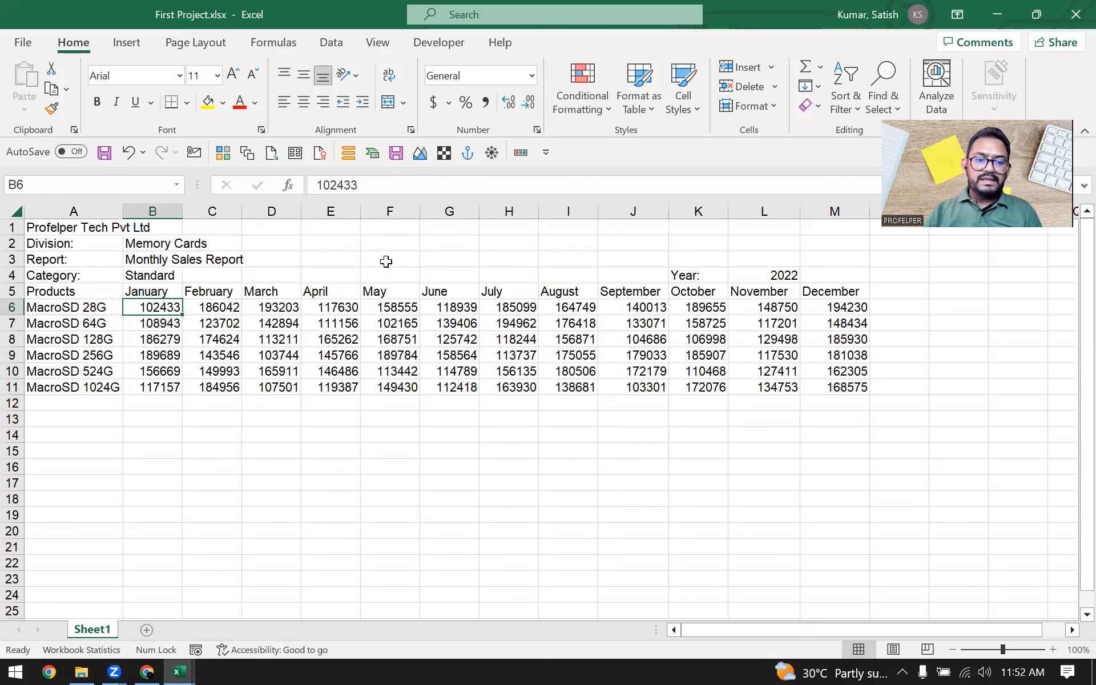
Step: Select the MacroSD 28G sales figures from January to December in B6:M6
key("shift+Right")
key("ctrl+shift+Right")
key("Right")
key("Left")
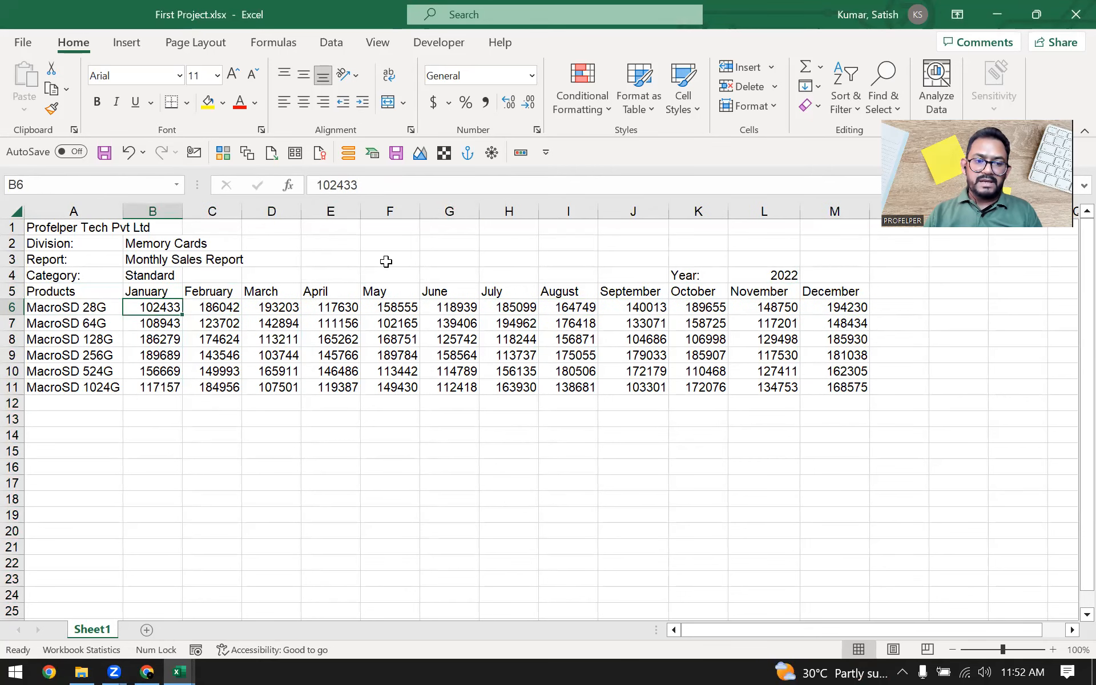
key("shift+Right")
key("shift+Right")
key("shift+Right")
key("shift+Right")
key("Left")
key("Right")
key("Right")
key("Left")
key("ctrl+shift+Right")
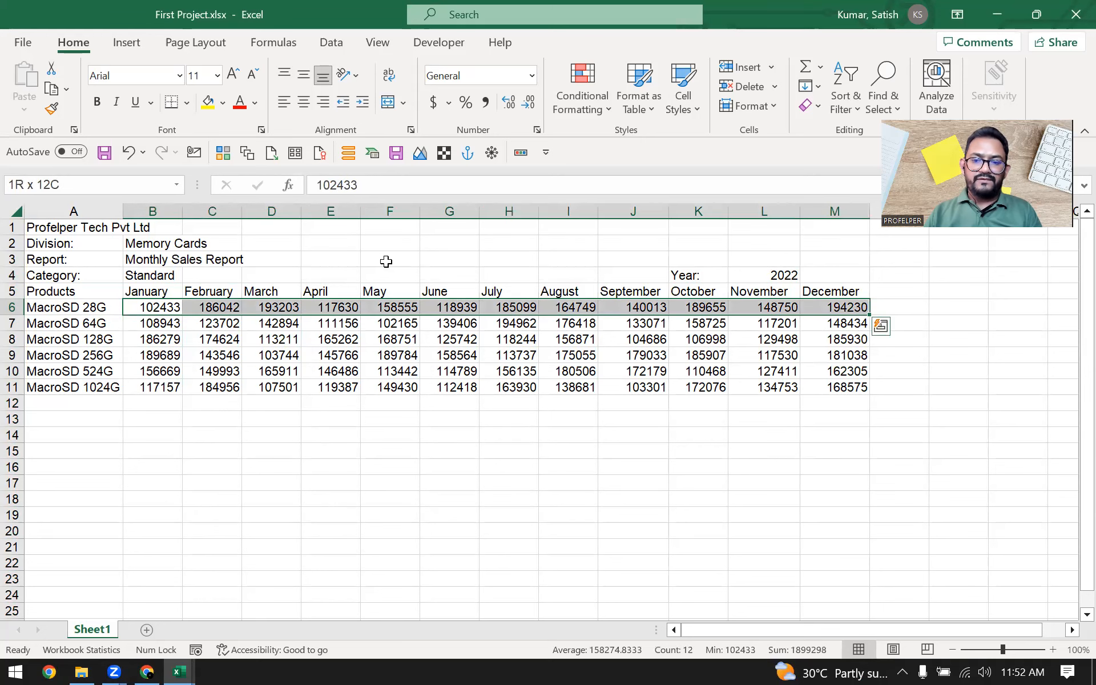
Step: Select the entire MacroSD 28G row 6, then the entire March column D
key("Left")
key("shift+space")
key("Down")
key("Down")
key("Up")
key("Right")
key("Right")
key("Right")
key("ctrl+space")
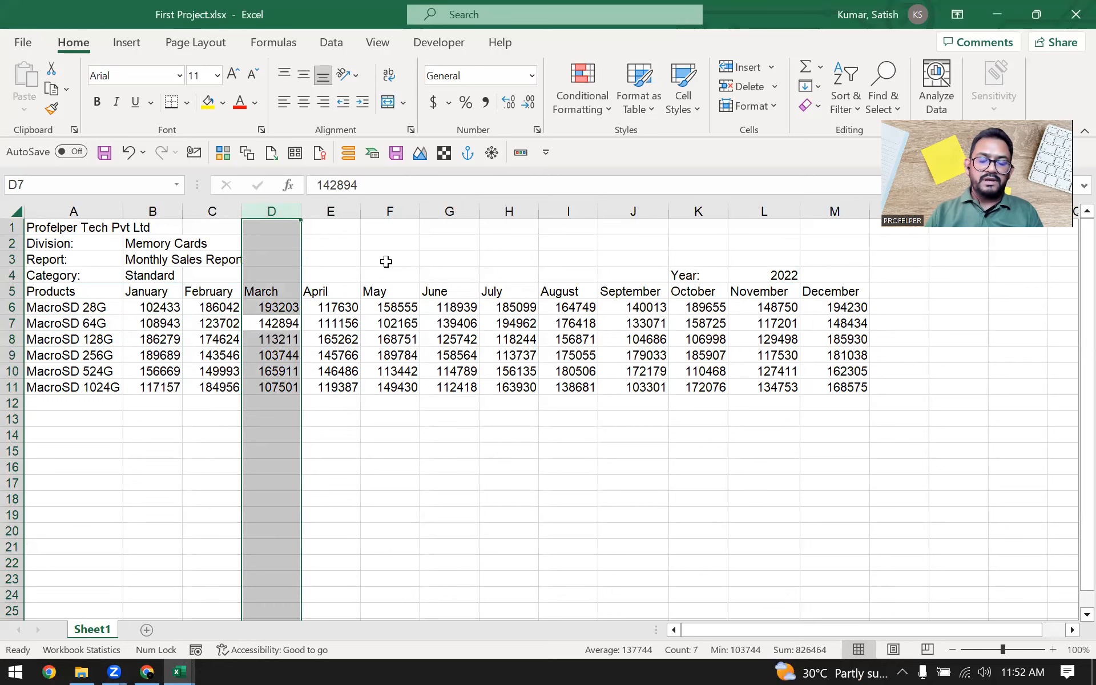
Step: Select the entire MacroSD 256G row 9, then only its January figure in B9
key("Left")
key("Down")
key("Down")
key("shift+space")
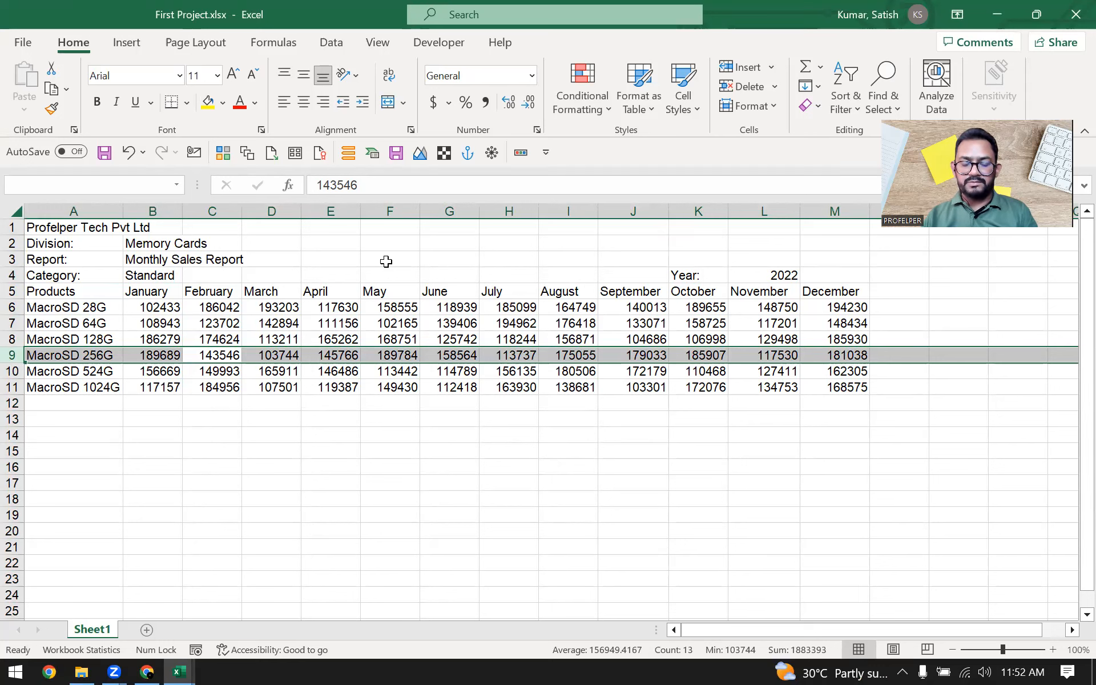
key("Left")
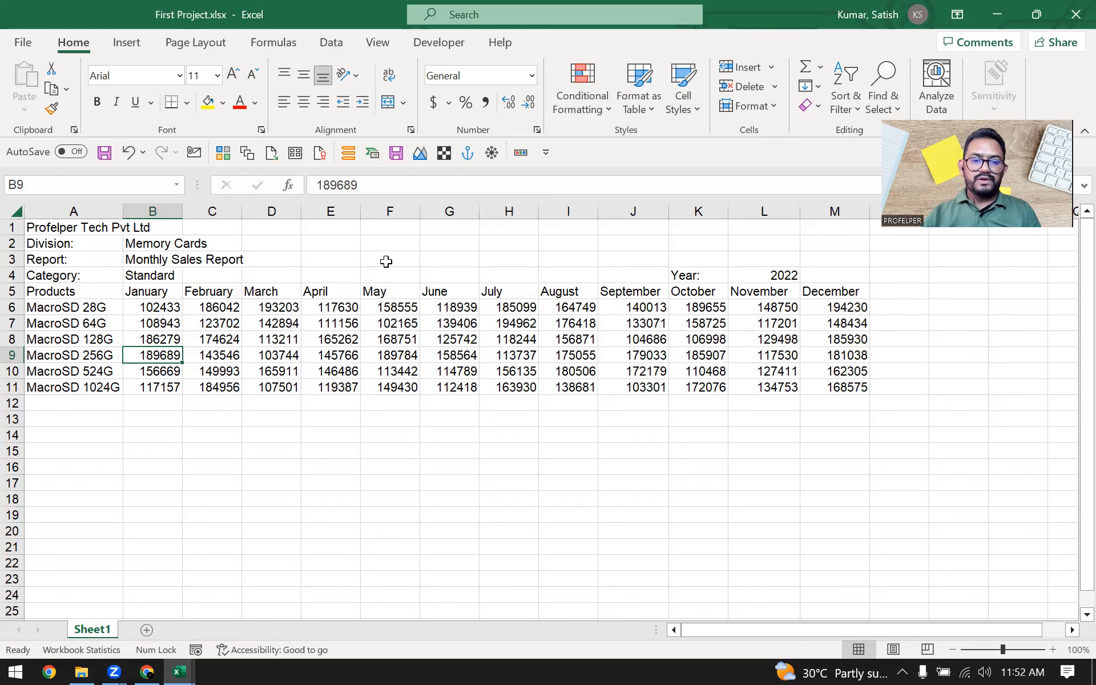
Step: Step through the sales figures around row 9 and return to the MacroSD 256G product name in A9
key("Right")
key("Right")
key("Right")
key("Right")
key("Up")
key("Up")
key("Up")
key("Up")
key("Down")
key("Down")
key("Down")
key("Down")
key("Left")
key("Left")
key("Left")
key("Left")
key("Left")
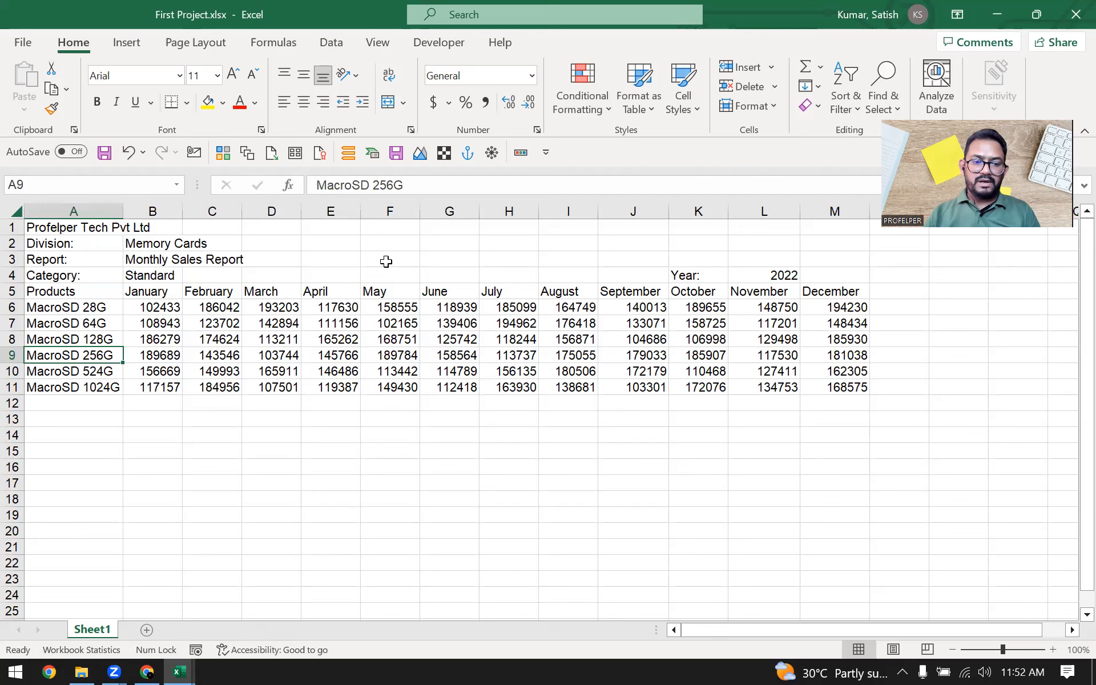
Step: Select the entire row 9 from A9, then the entire March column from D9, and reduce the selection to one cell
key("shift+space")
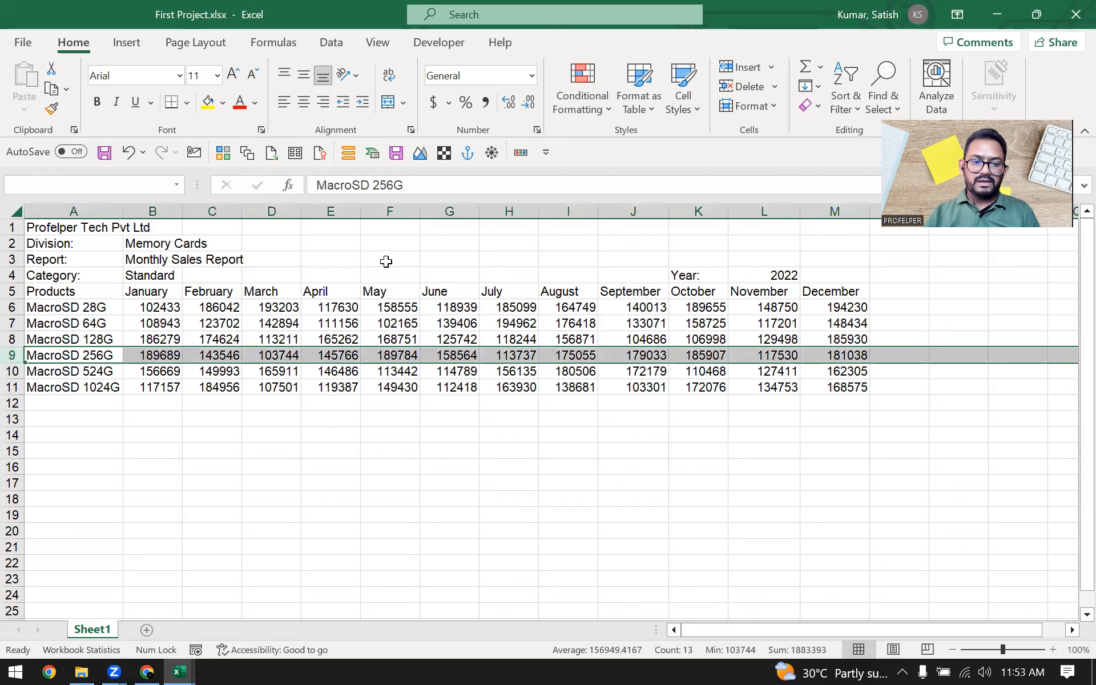
key("Right")
key("Right")
key("Right")
key("Right")
key("Right")
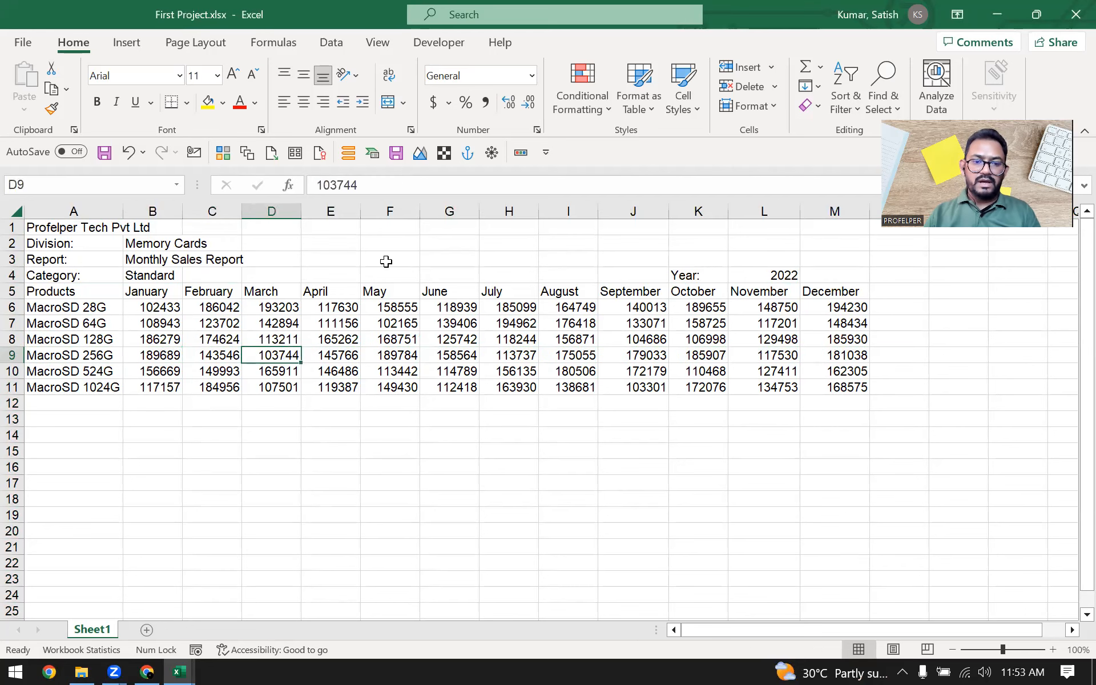
key("ctrl+space")
key("shift+BackSpace")
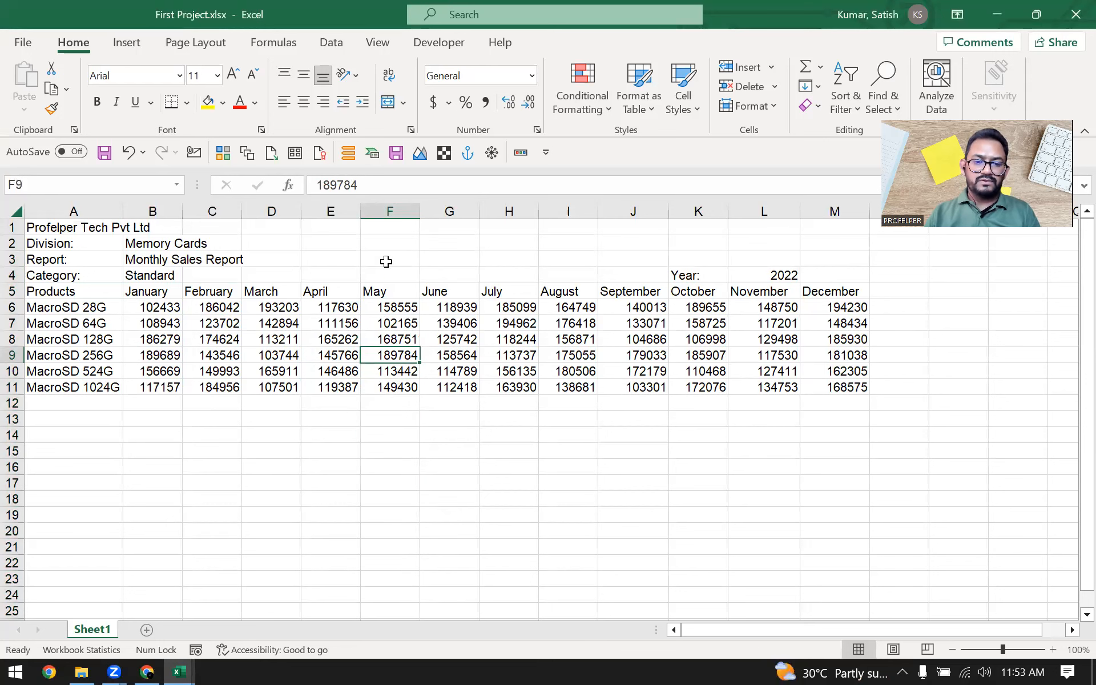
Step: Make the May sales figure for MacroSD 256G in F9 bold, then select the whole May column
key("ctrl+b")
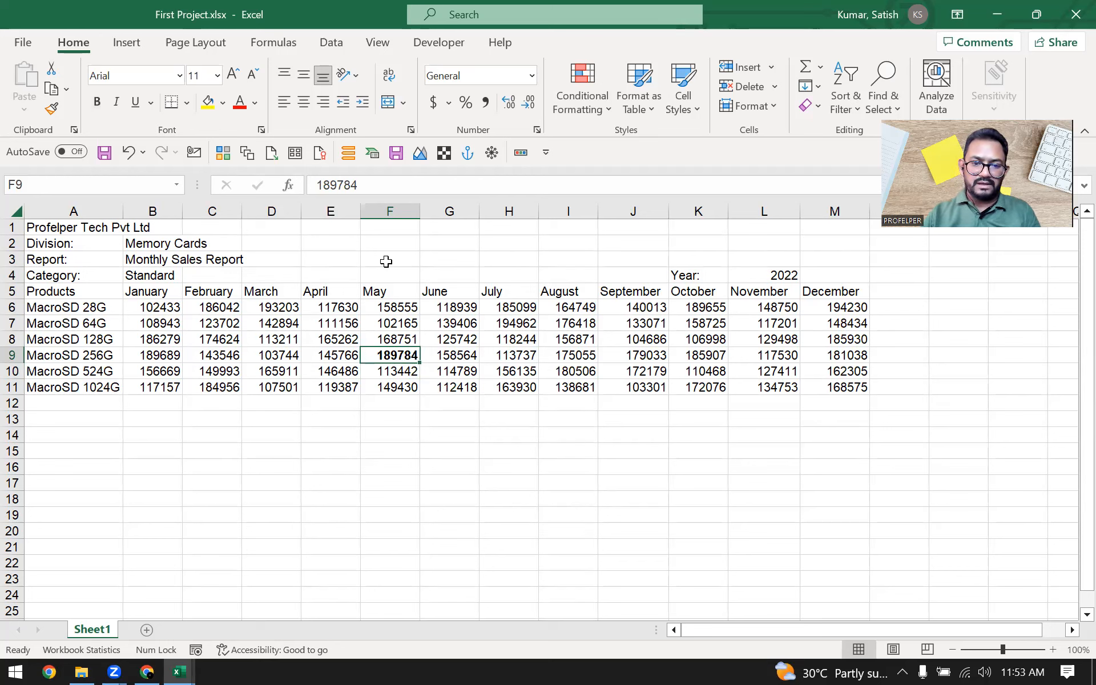
key("ctrl+space")
key("Up")
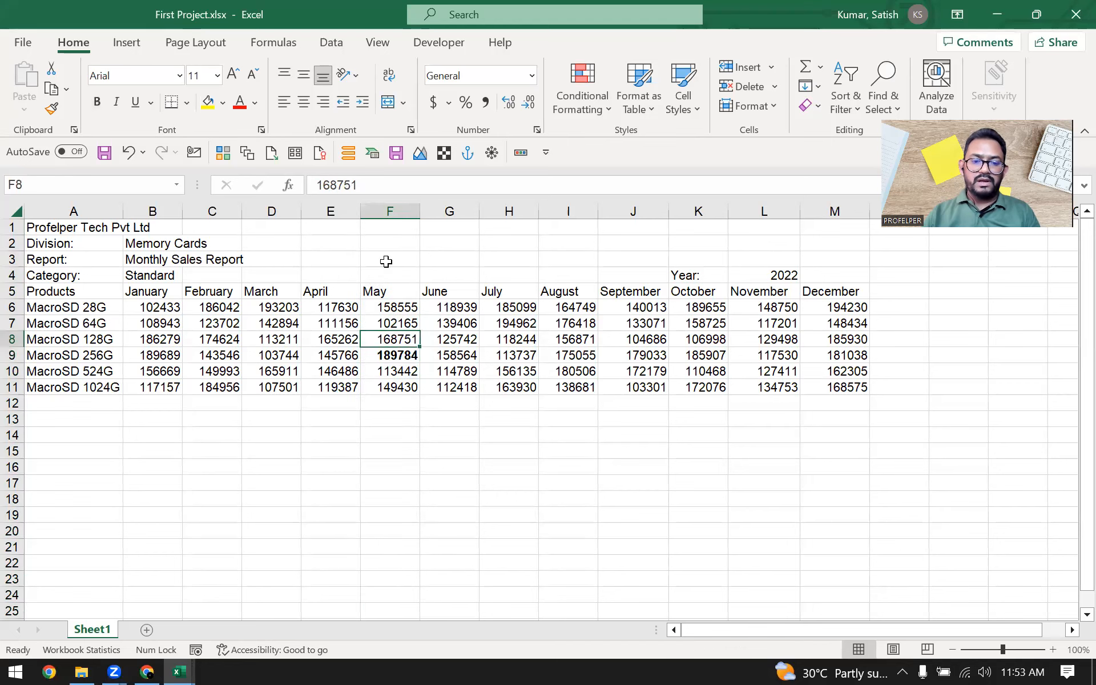
Step: Select the whole of row 9 from the May figure in F9, then go back to the March figure in D9
key("Down")
key("shift+space")
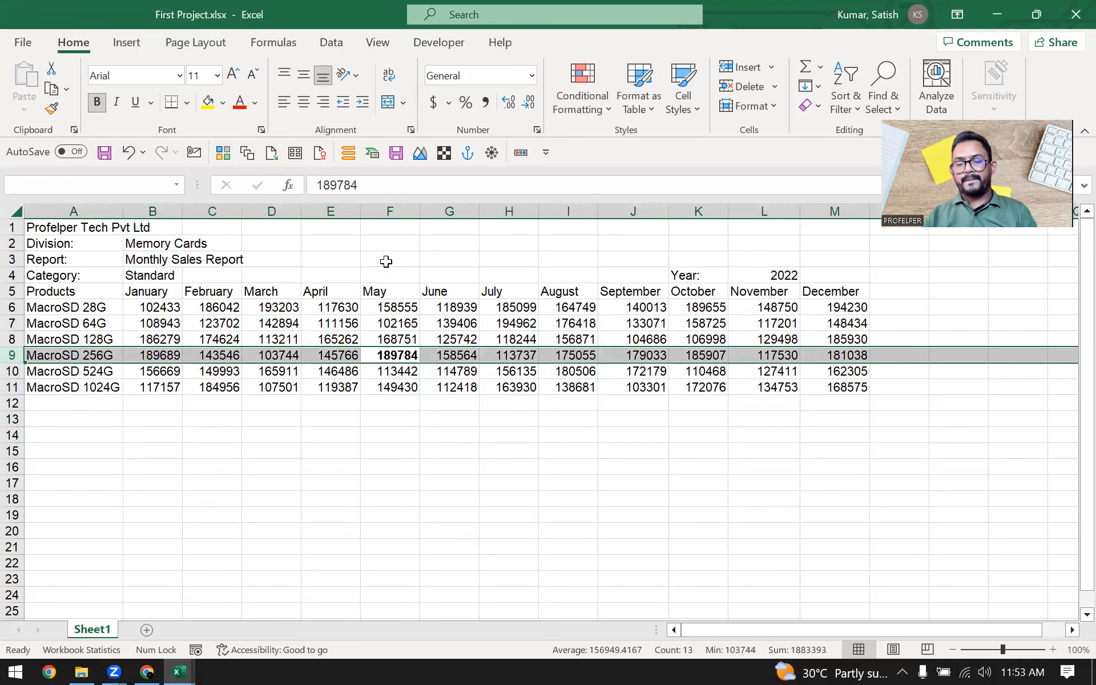
key("Left")
key("Left")
key("Left")
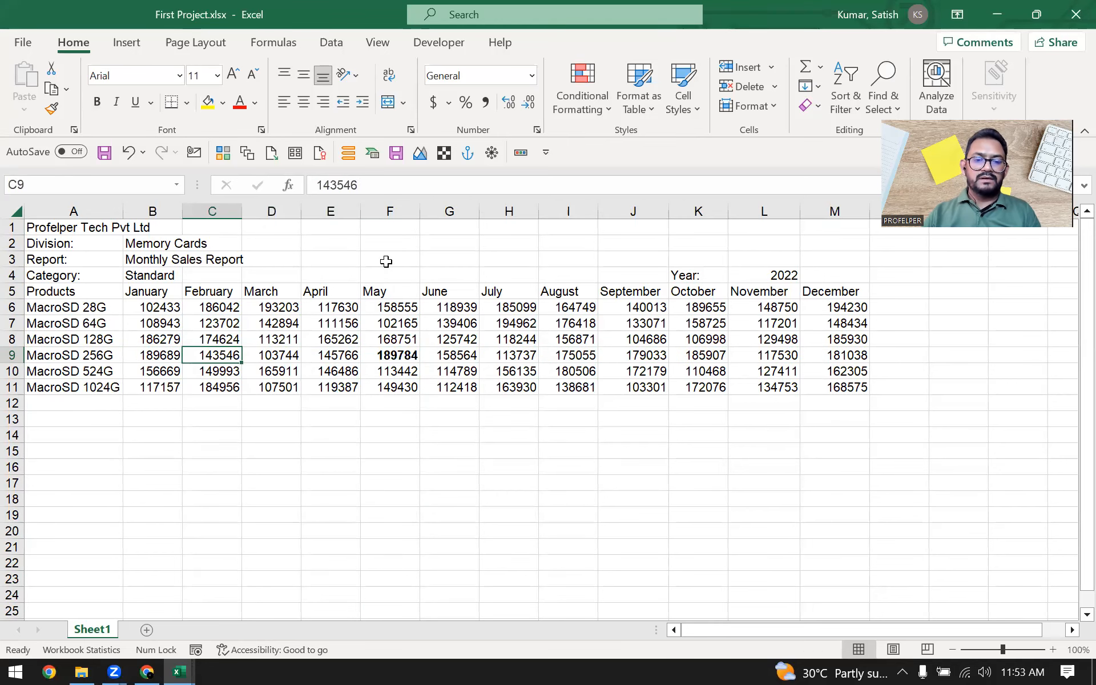
key("Right")
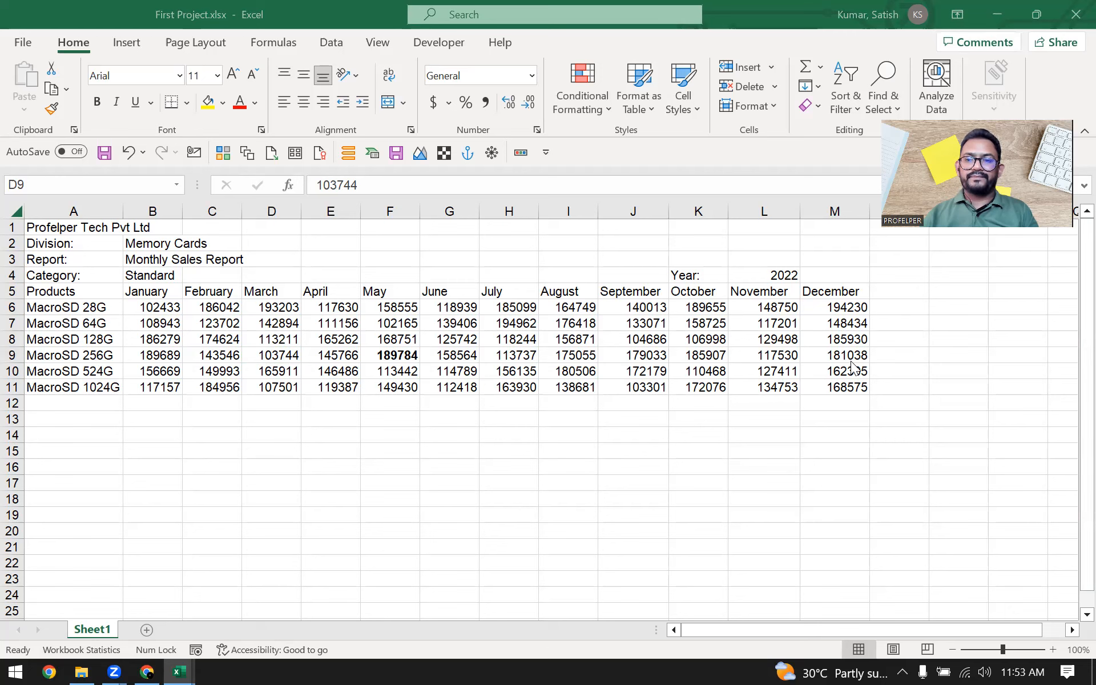
left_click(666, 158)
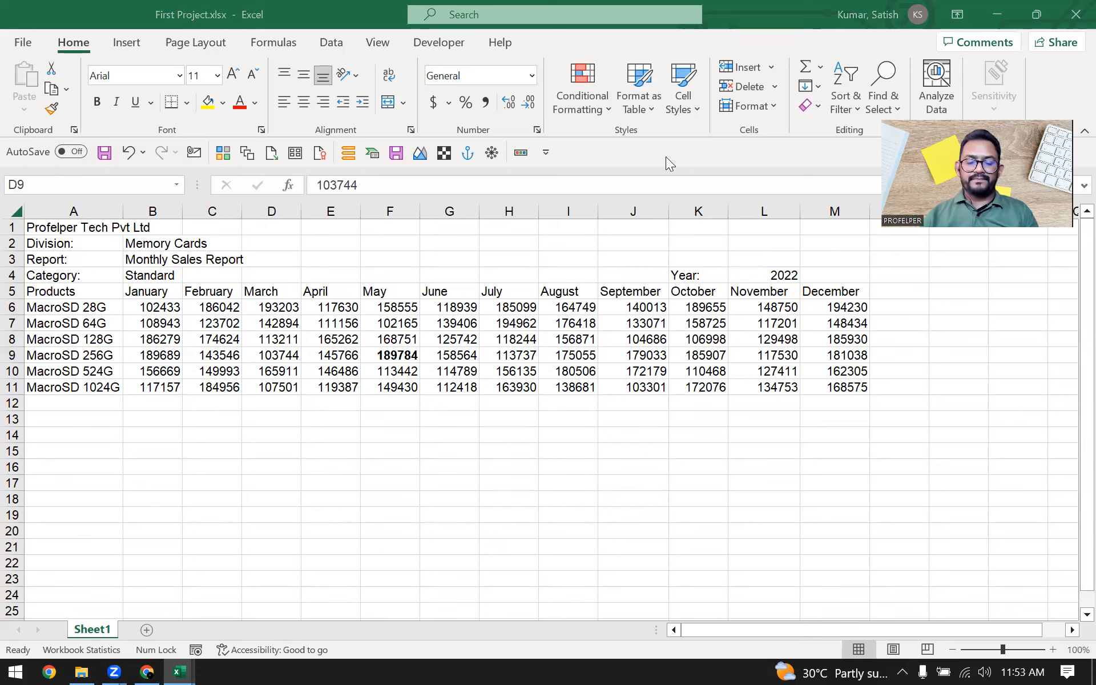